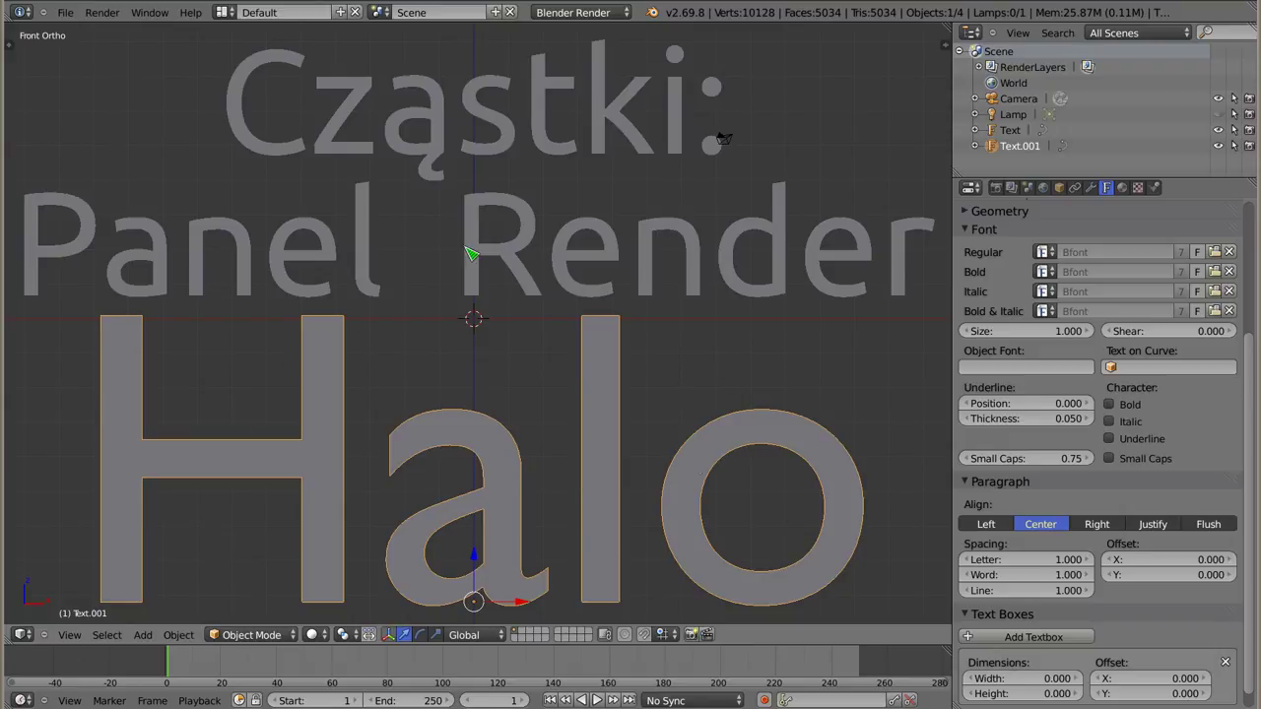
Delete both title text objects, including the Halo text
right_click(608, 244)
key(x)
click(619, 247)
right_click(608, 349)
key(x)
key(Return)
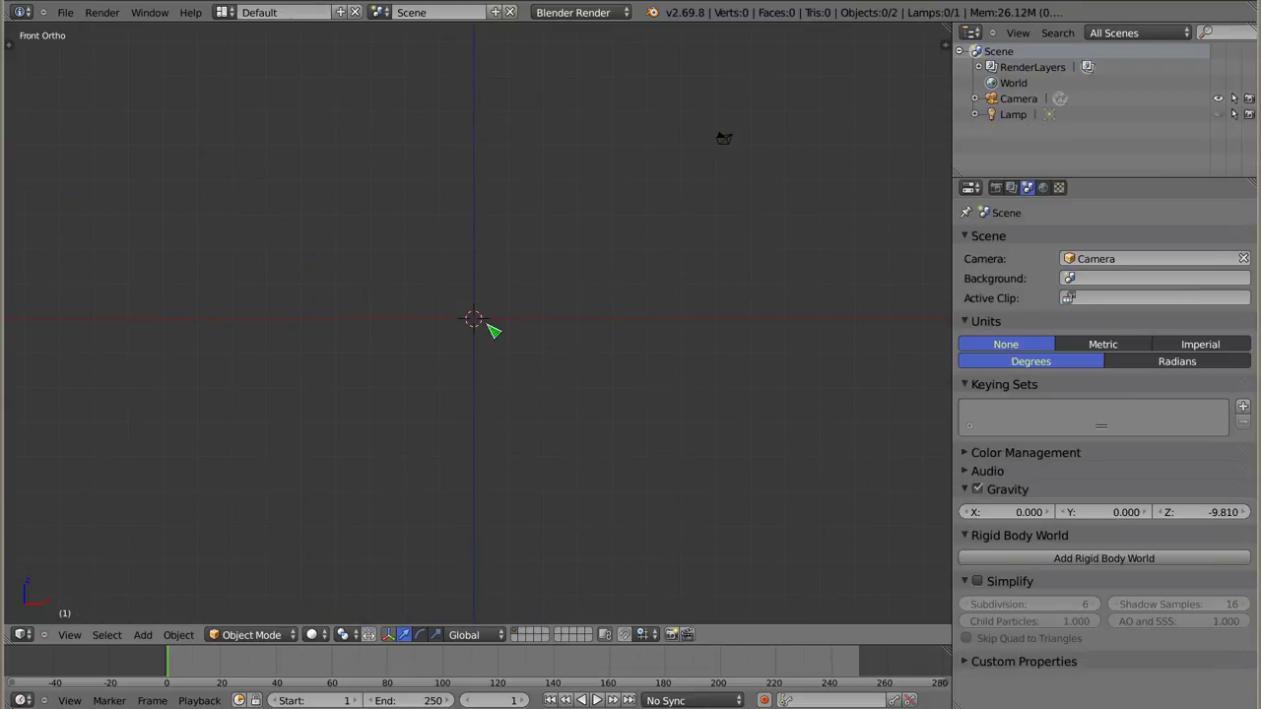
Add a plane at the origin and rotate it to stand upright
key(shift+a)
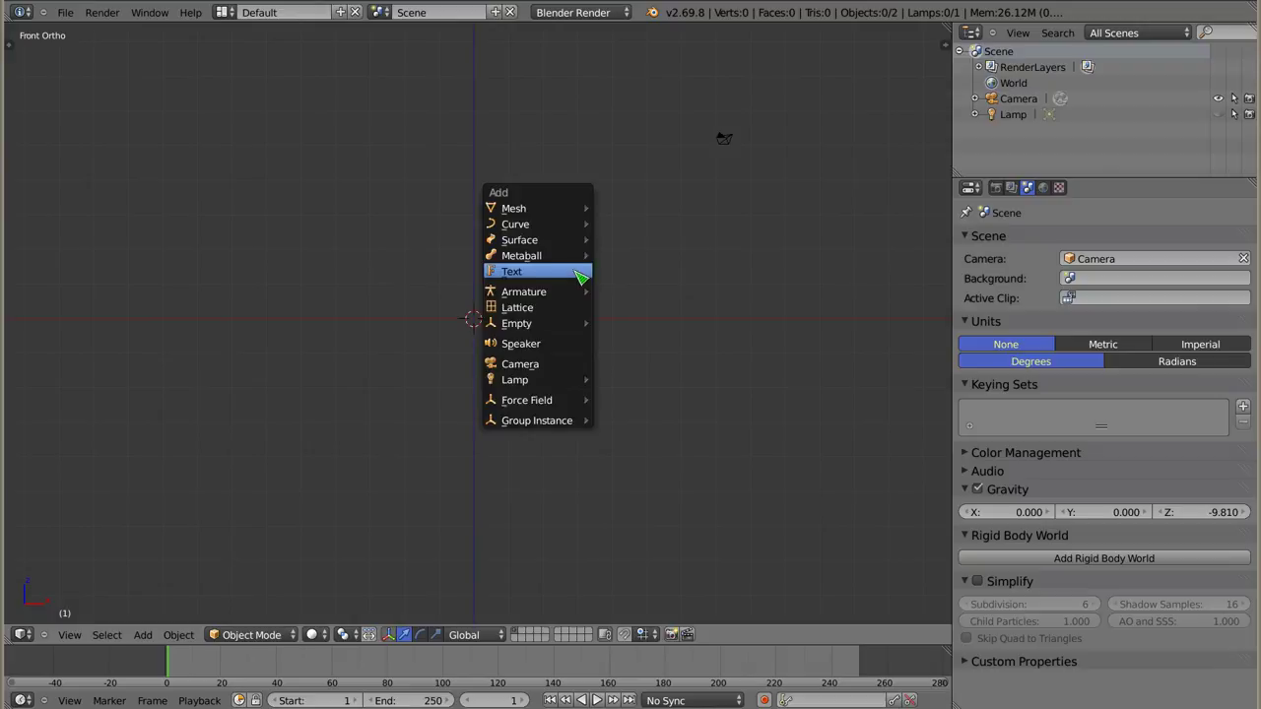
click(641, 211)
key(r)
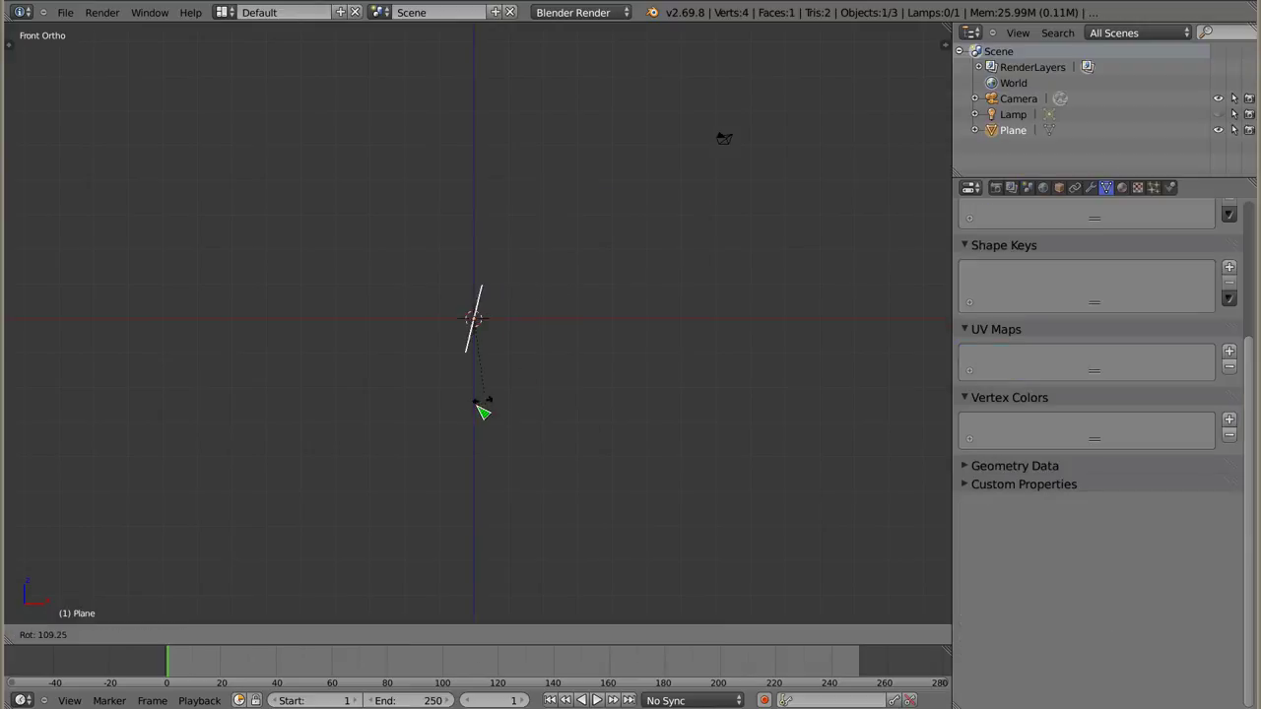
click(509, 410)
Add a particle system to the plane with End frame 100 and Number 100
click(1154, 188)
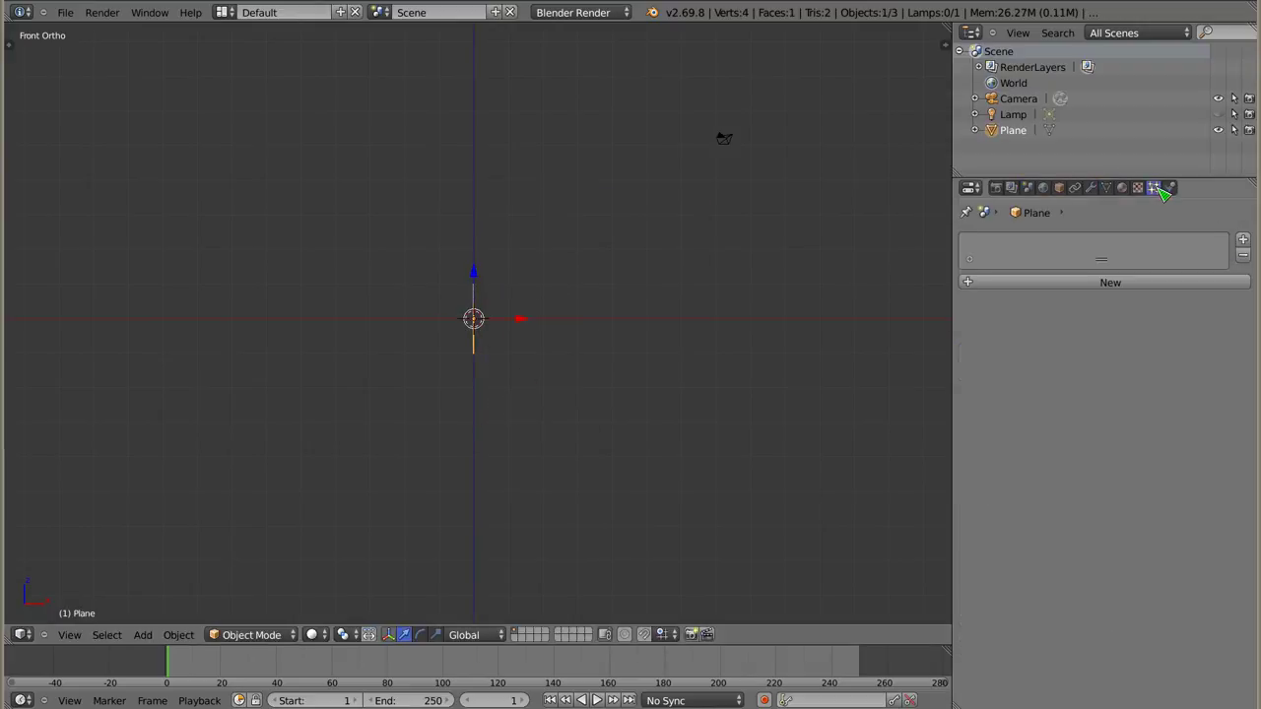
click(1231, 286)
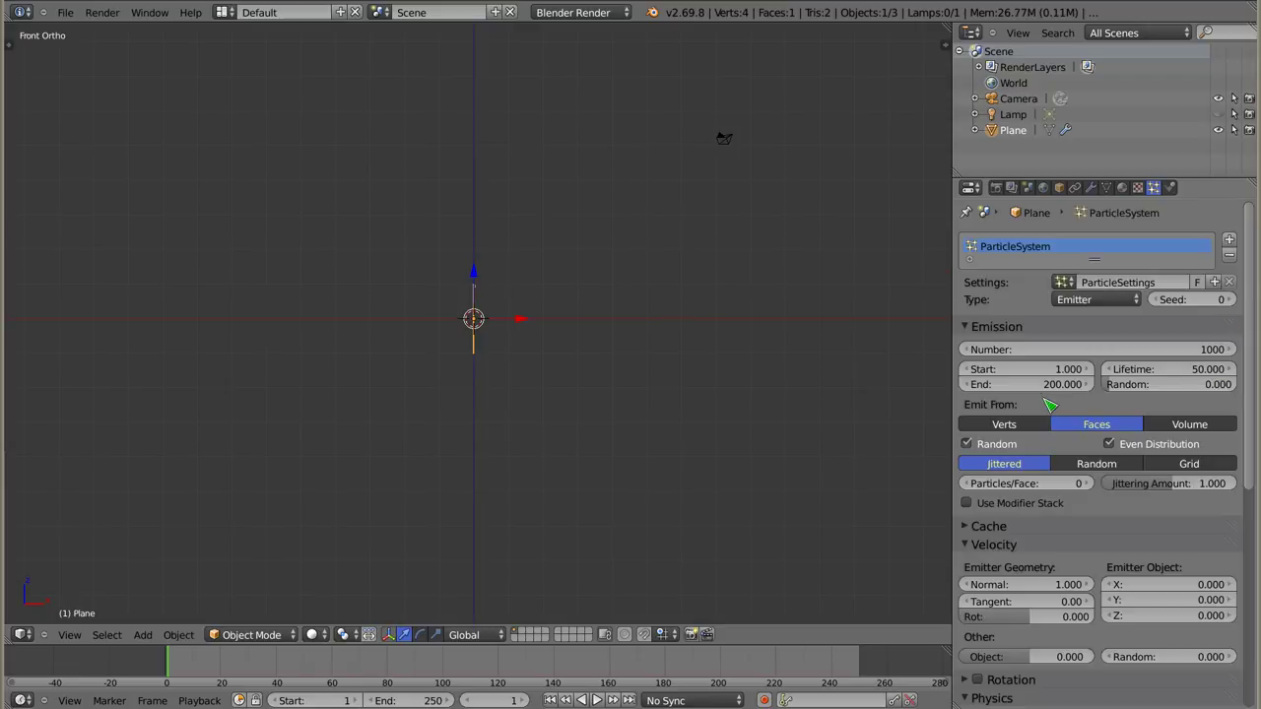
click(1042, 386)
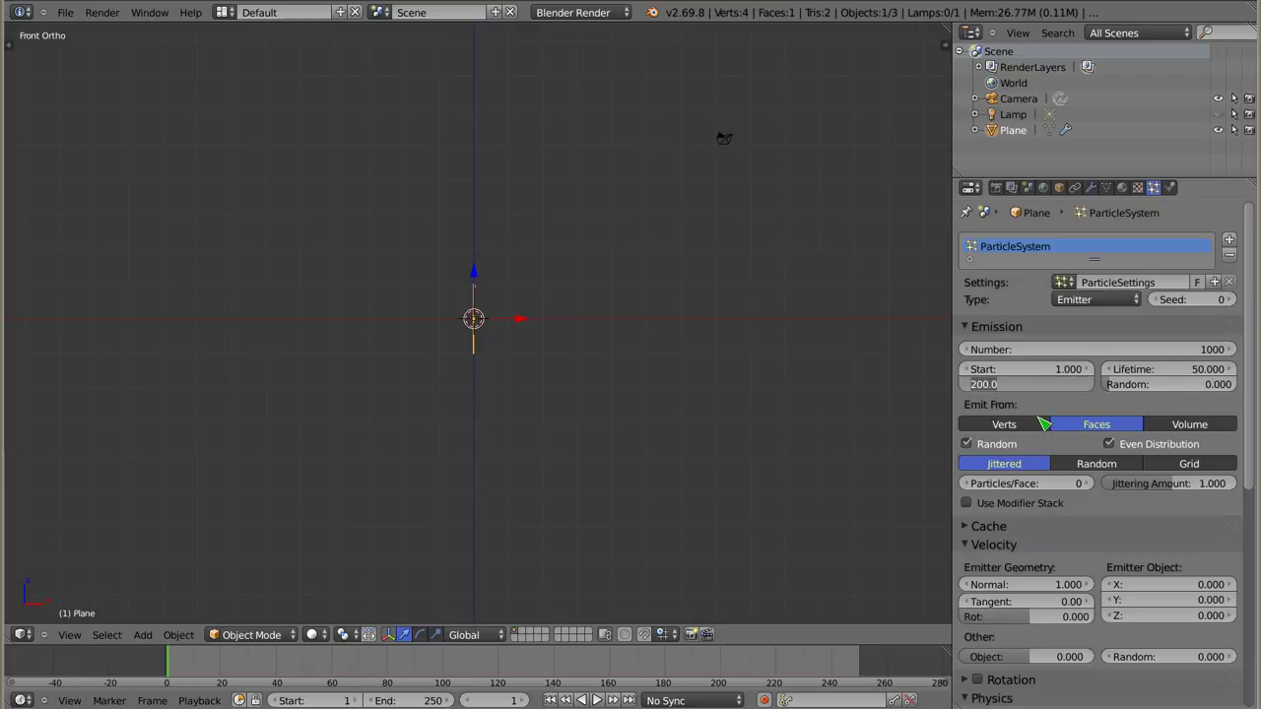
text(100)
key(Return)
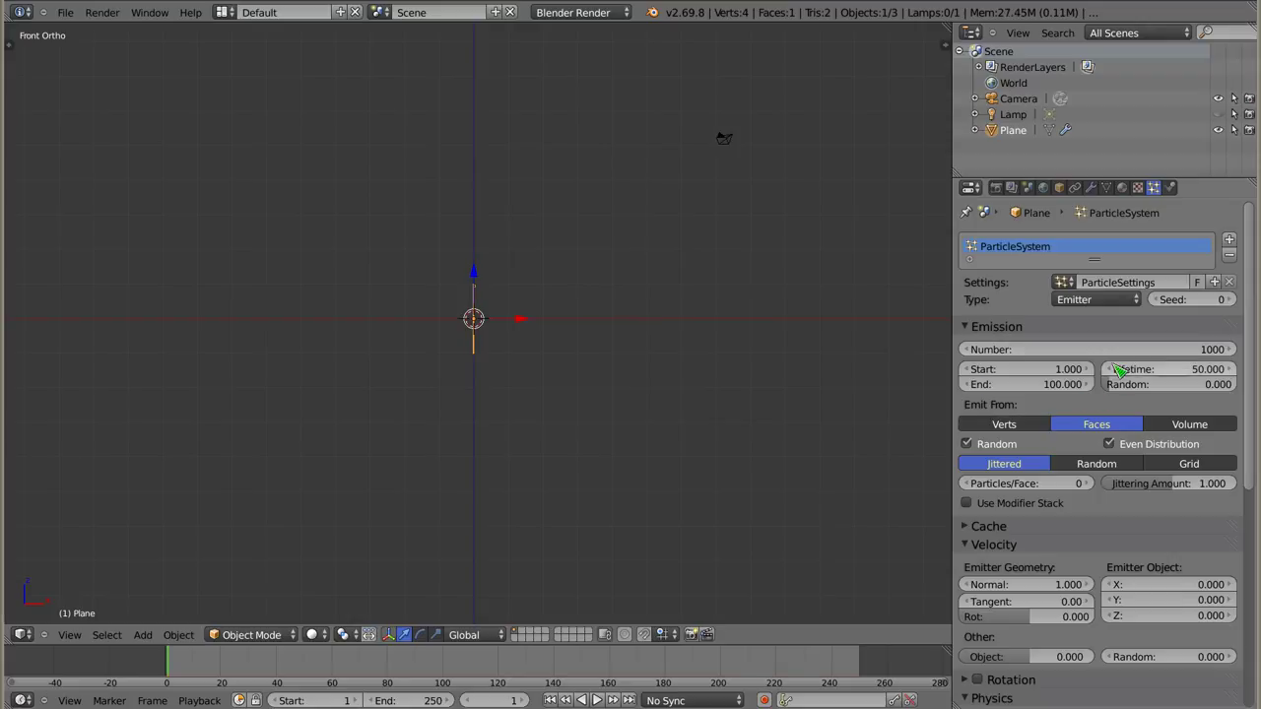
click(1116, 351)
text(100)
key(Return)
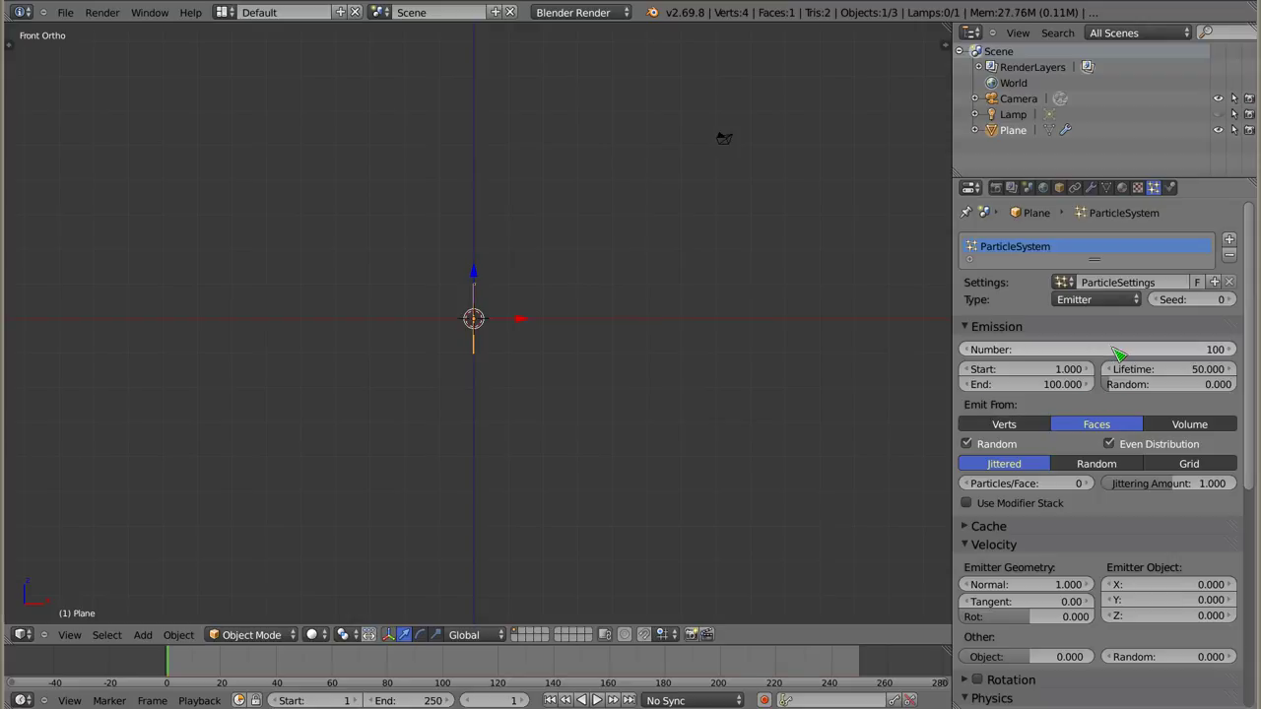
click(1036, 586)
Set the particles' normal velocity to 5 and preview the emission
text(5)
key(Return)
key(alt+a)
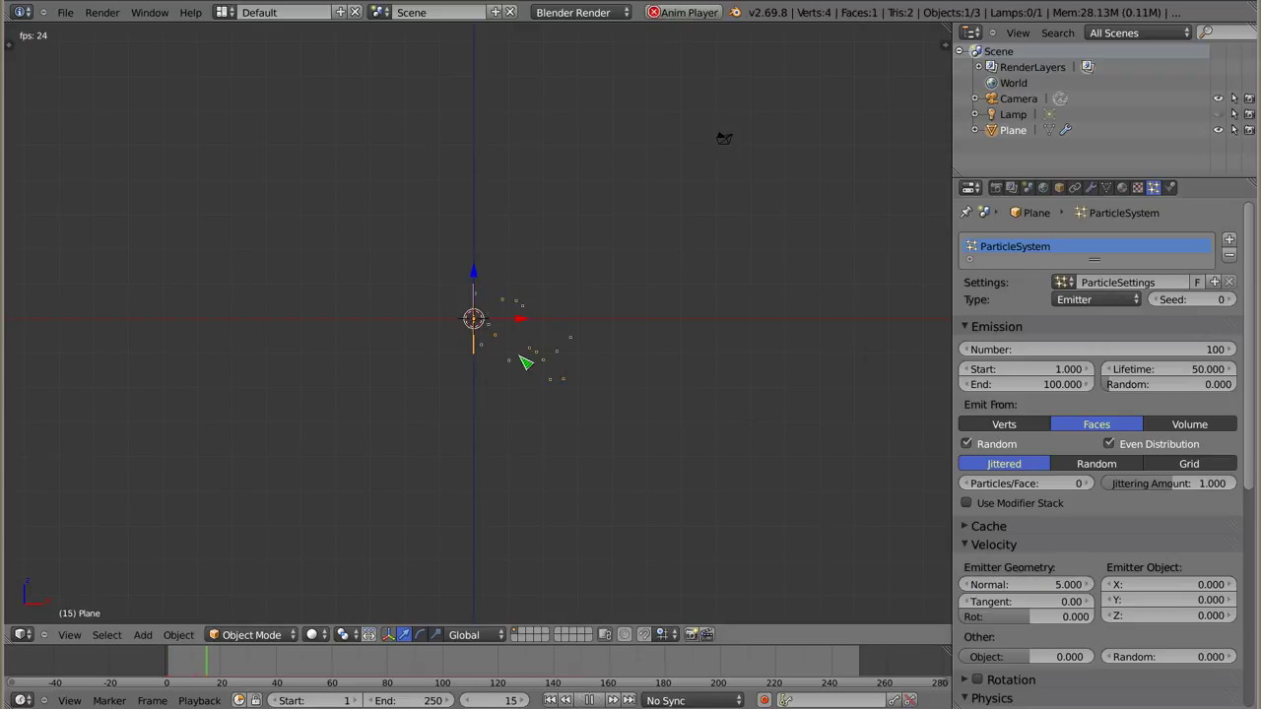
key(Escape)
Move and rotate the camera in camera view so the emitting plane is framed, checking playback
shift+middle_drag(564, 346, 414, 261)
key(KP_0)
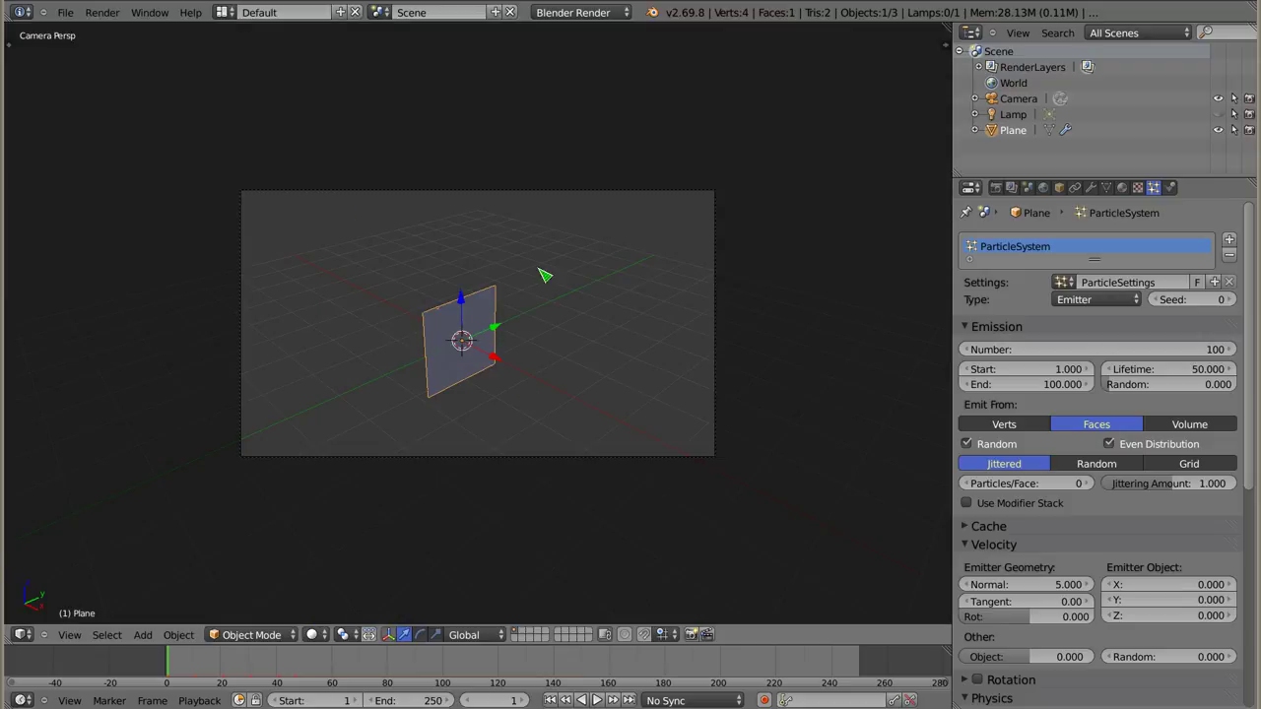
right_click(554, 194)
key(g)
click(706, 429)
key(r)
click(506, 350)
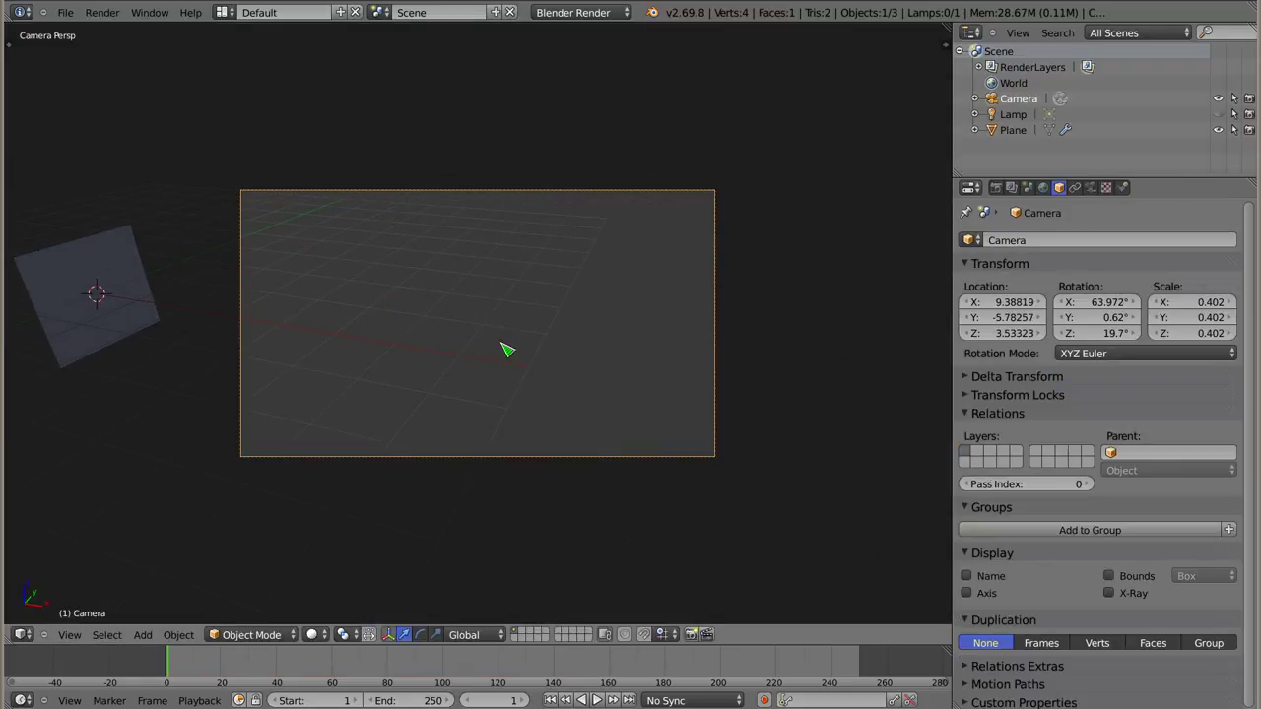
key(g)
click(234, 442)
key(alt+a)
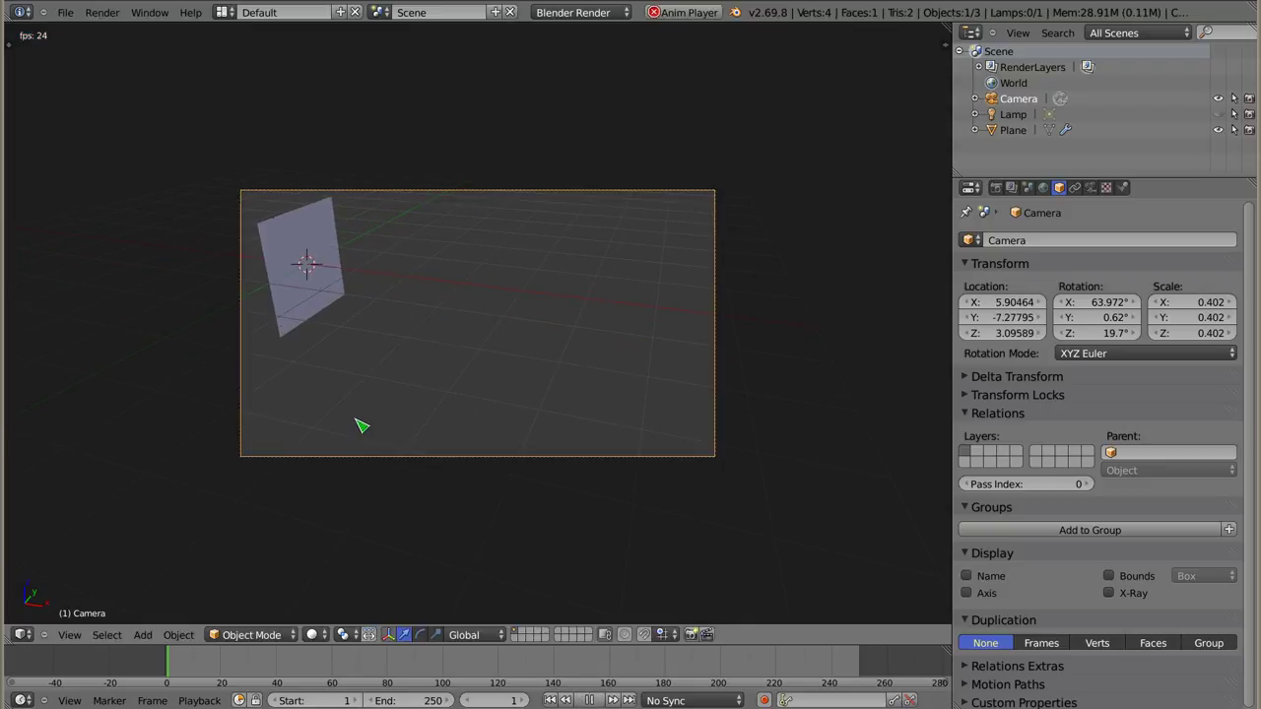
key(alt+a)
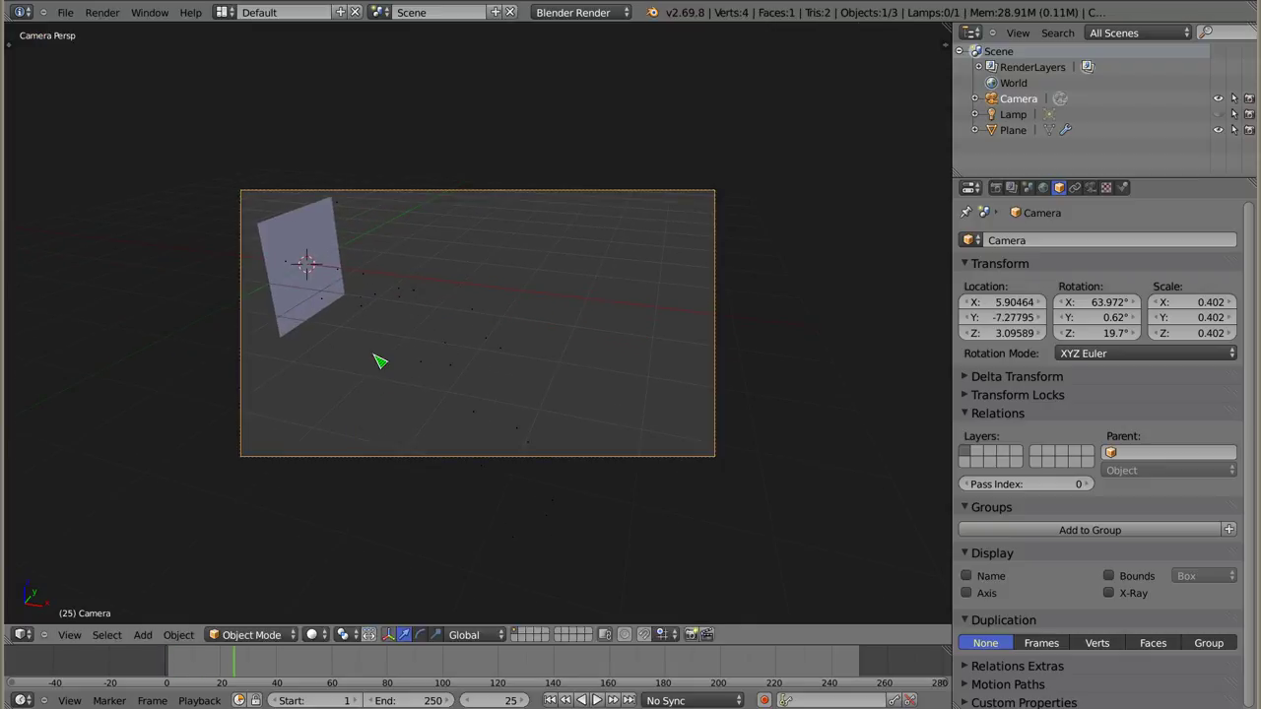
Render a test frame, then bring up the Plane's particle Render settings
key(F12)
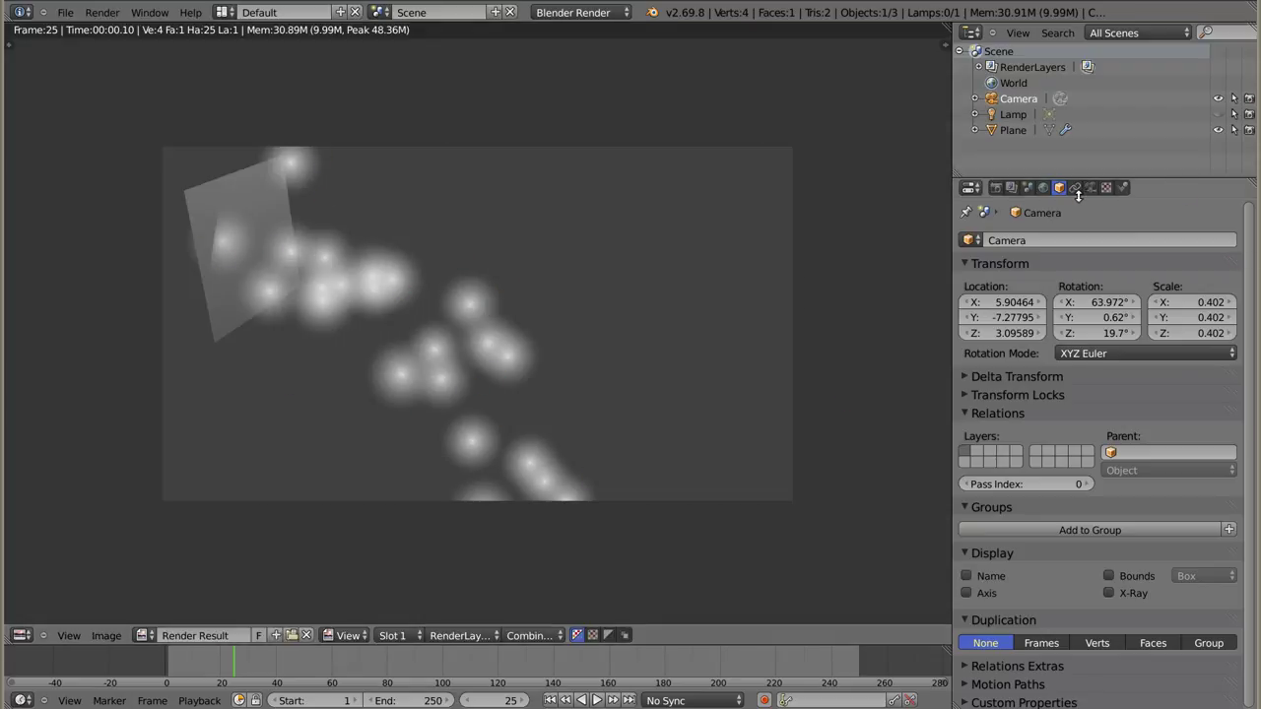
click(1014, 131)
scroll(1092, 508, down, 3)
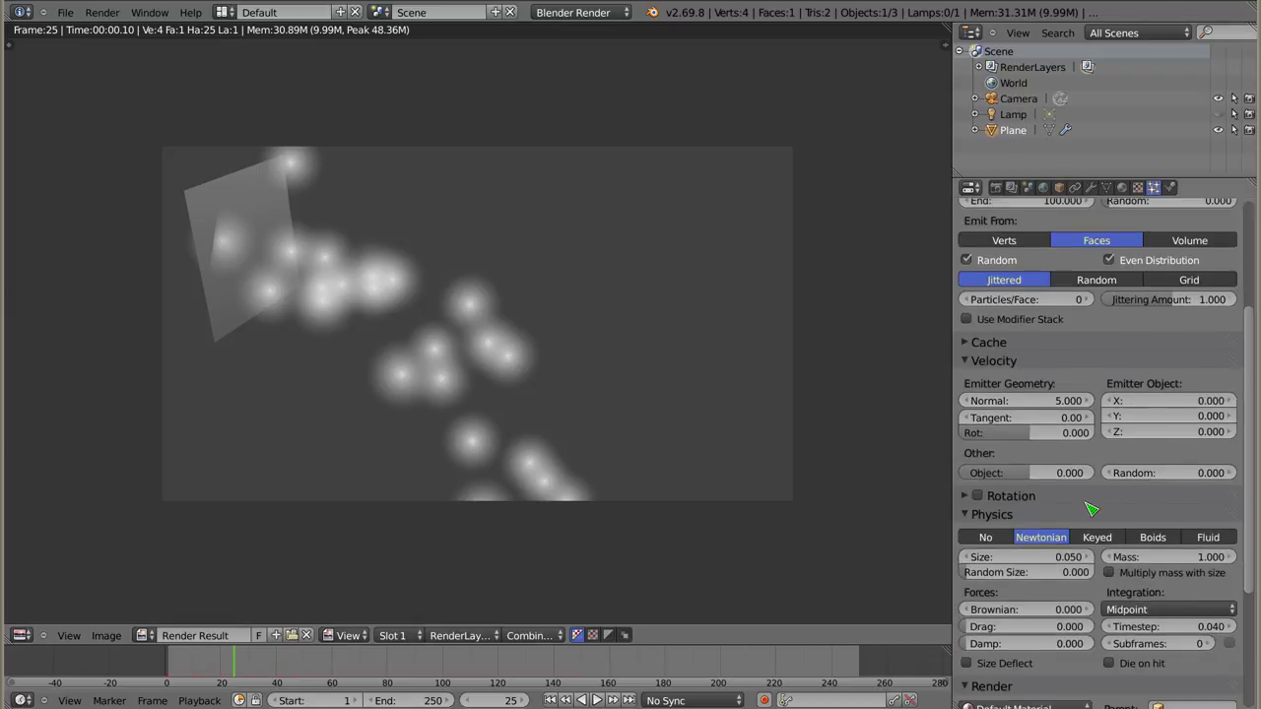
scroll(1092, 508, down, 5)
scroll(1091, 508, down, 1)
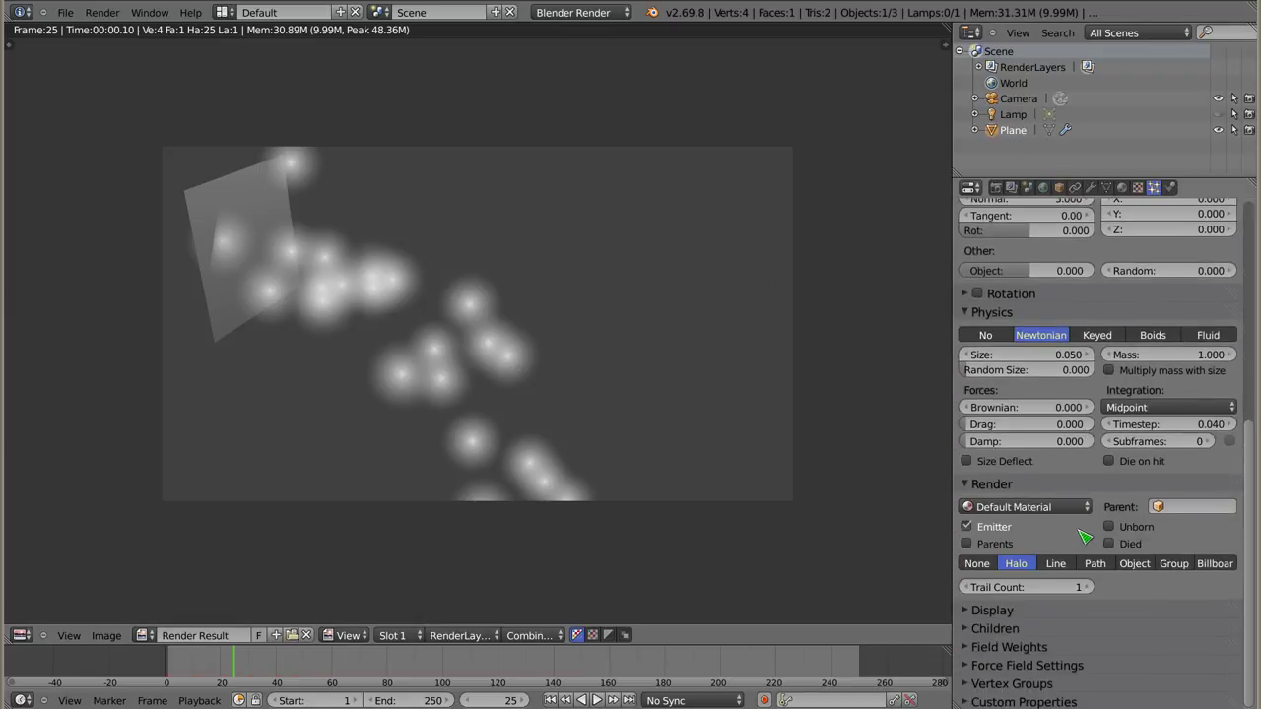
ctrl+middle_drag(1079, 540, 1105, 523)
scroll(1088, 558, down, 1)
scroll(1084, 557, down, 1)
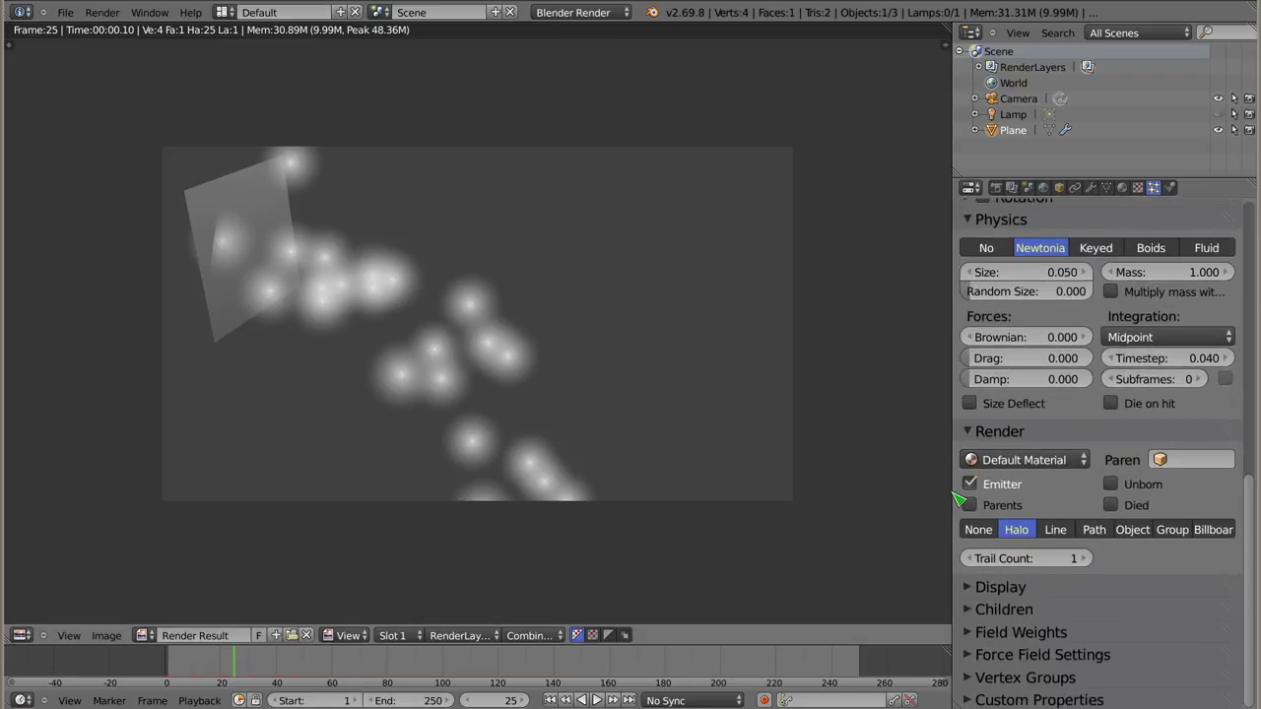
drag(957, 500, 882, 500)
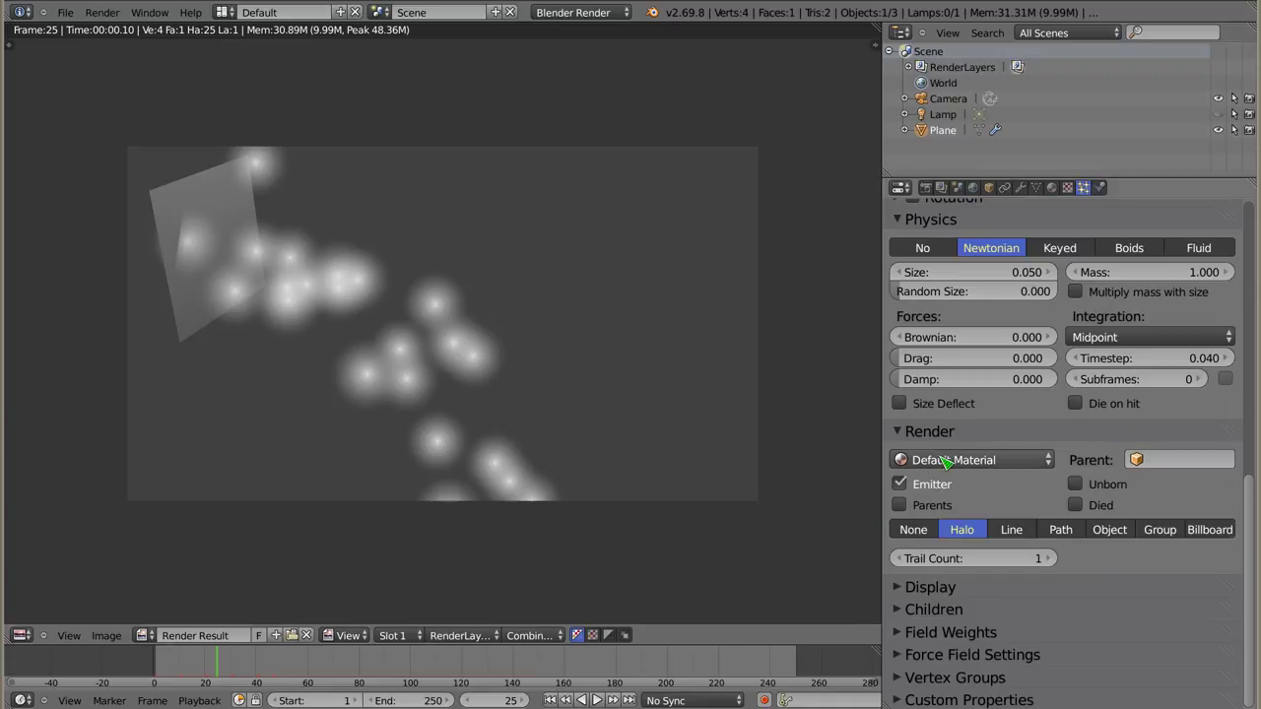
Toggle the particle render type to None and back to Halo, then leave the render view
click(912, 529)
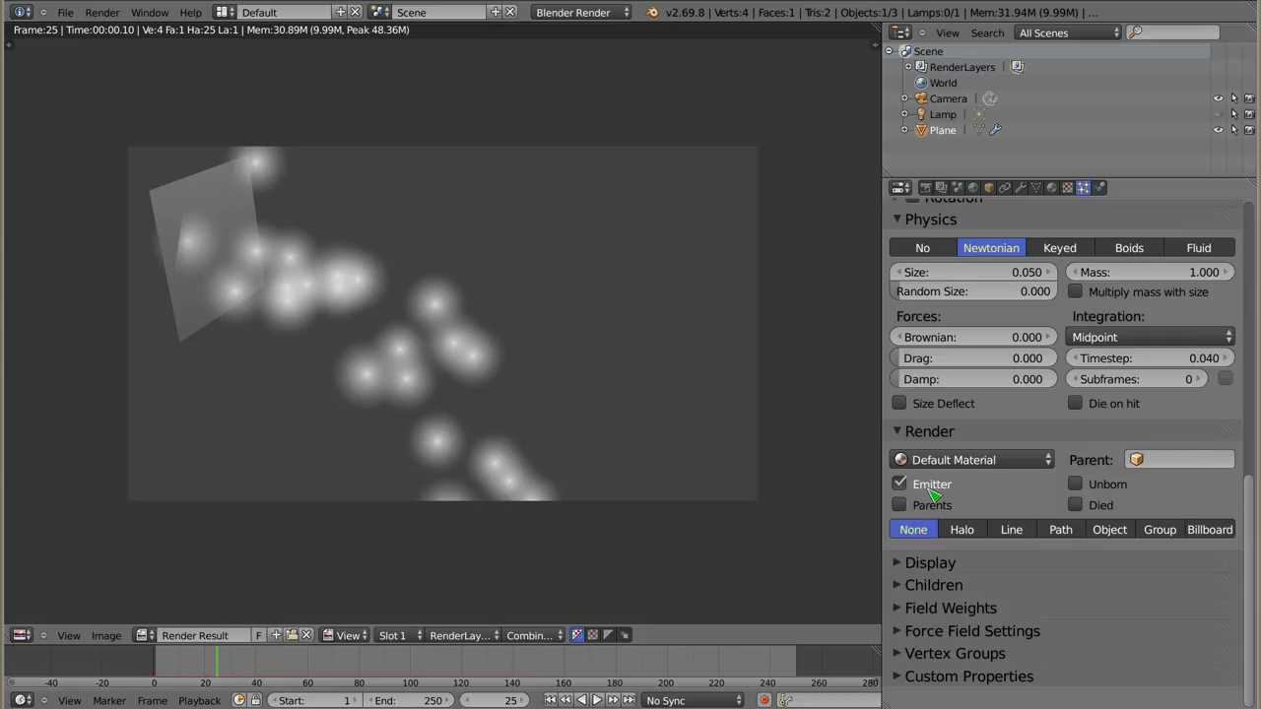
click(965, 533)
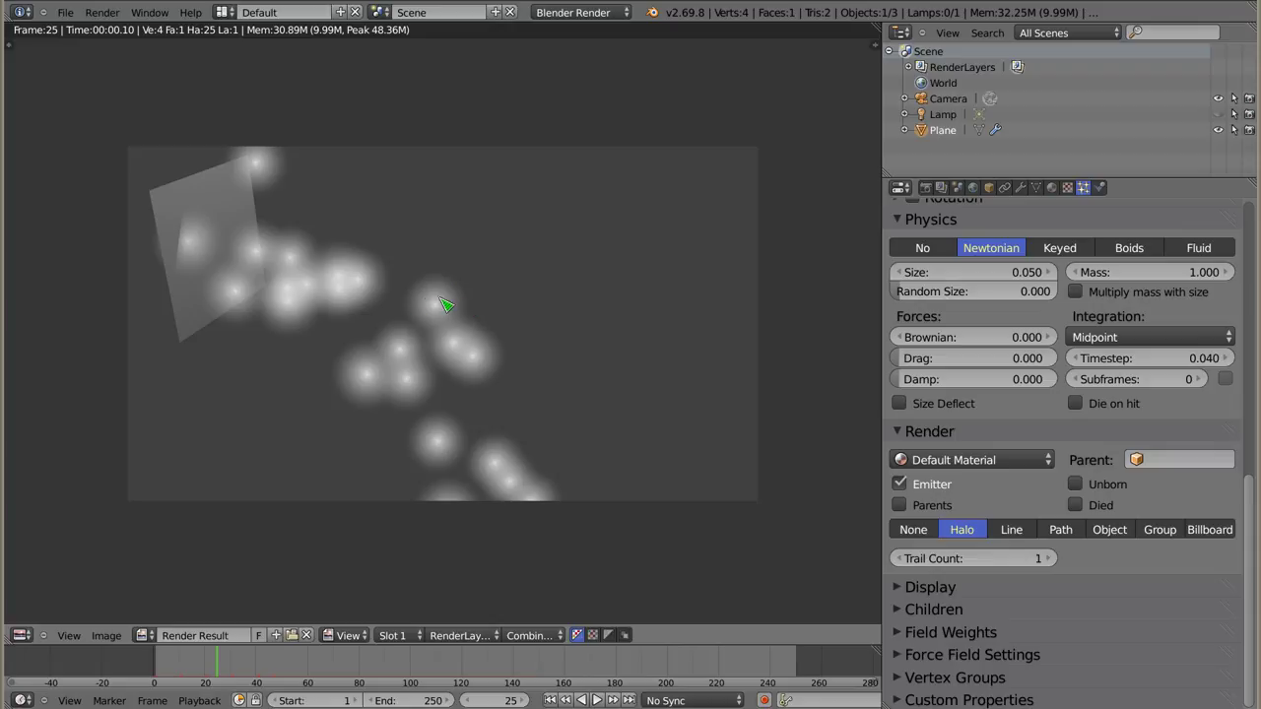
key(Escape)
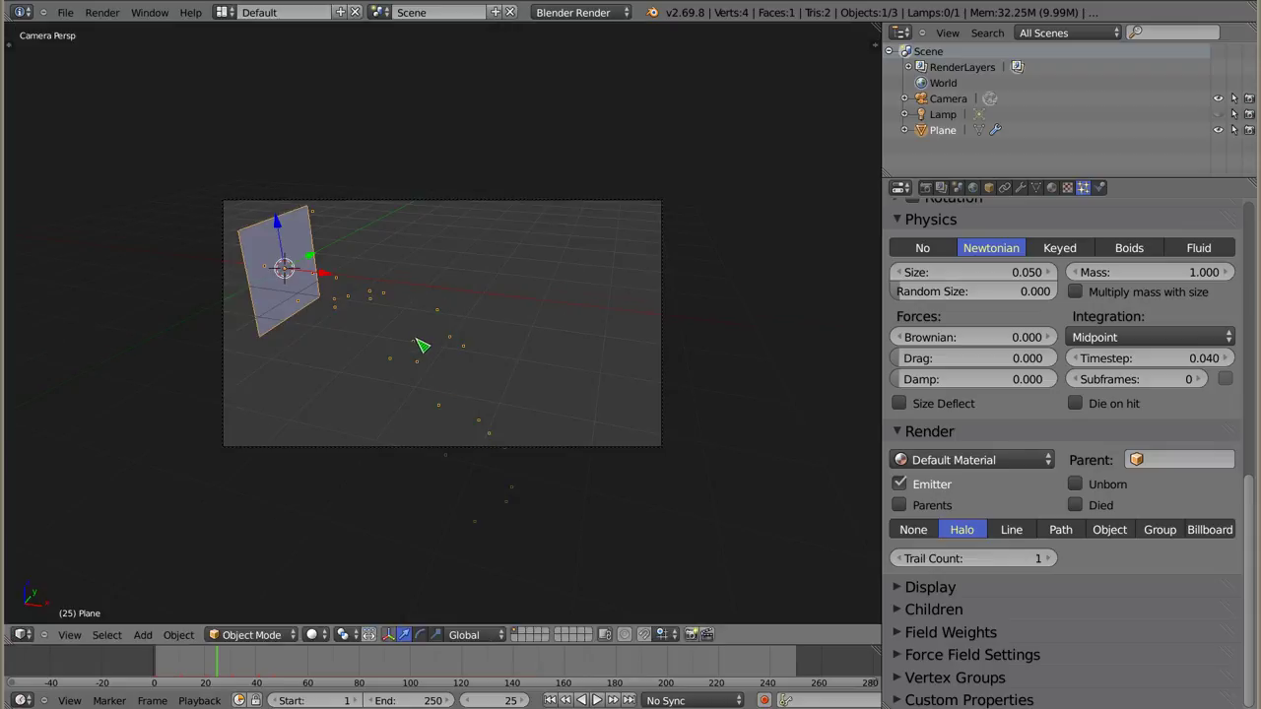
Set the halo Trail Count to 63
scroll(418, 345, up, 3)
scroll(417, 304, down, 2)
scroll(355, 310, down, 1)
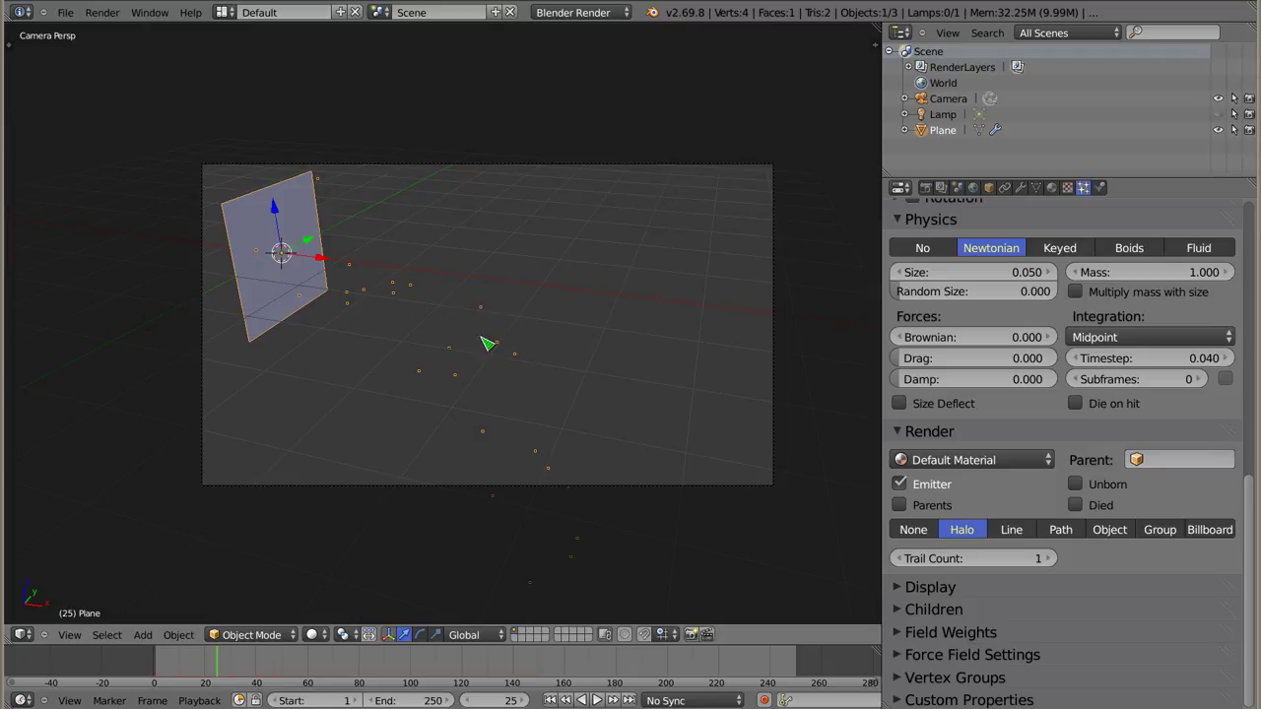
click(1052, 558)
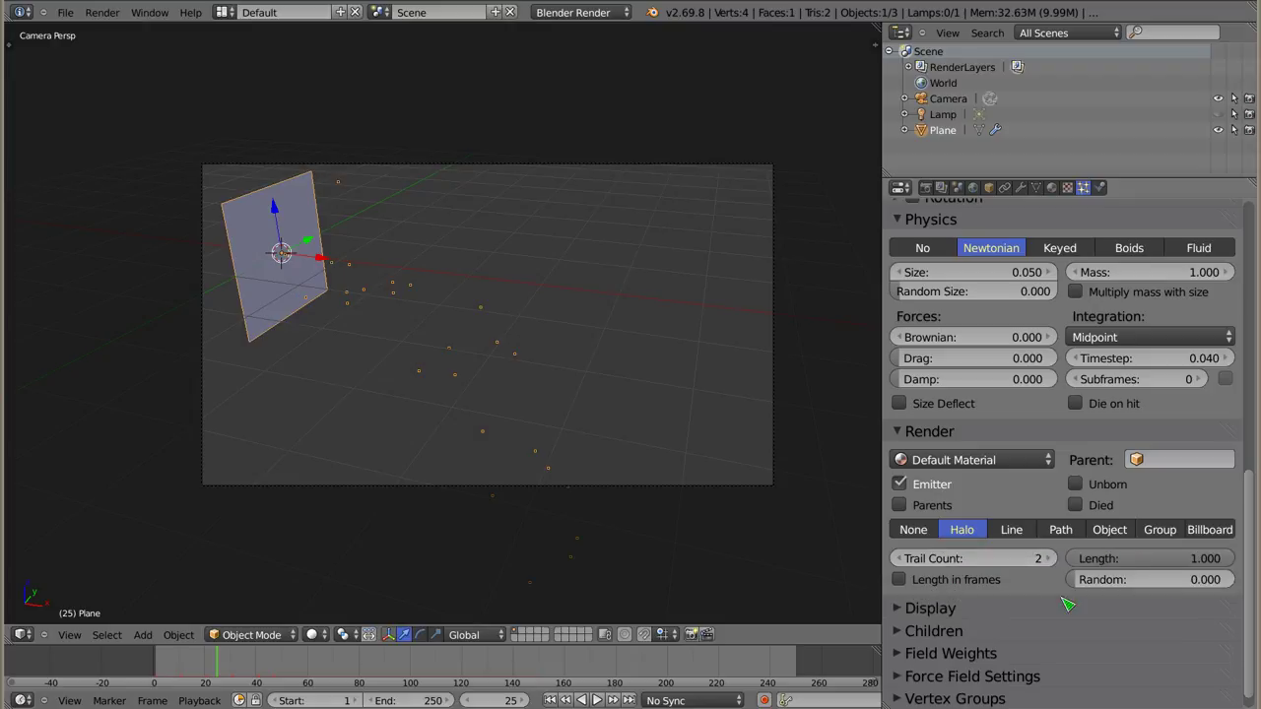
double_click(1047, 563)
text(64)
key(Return)
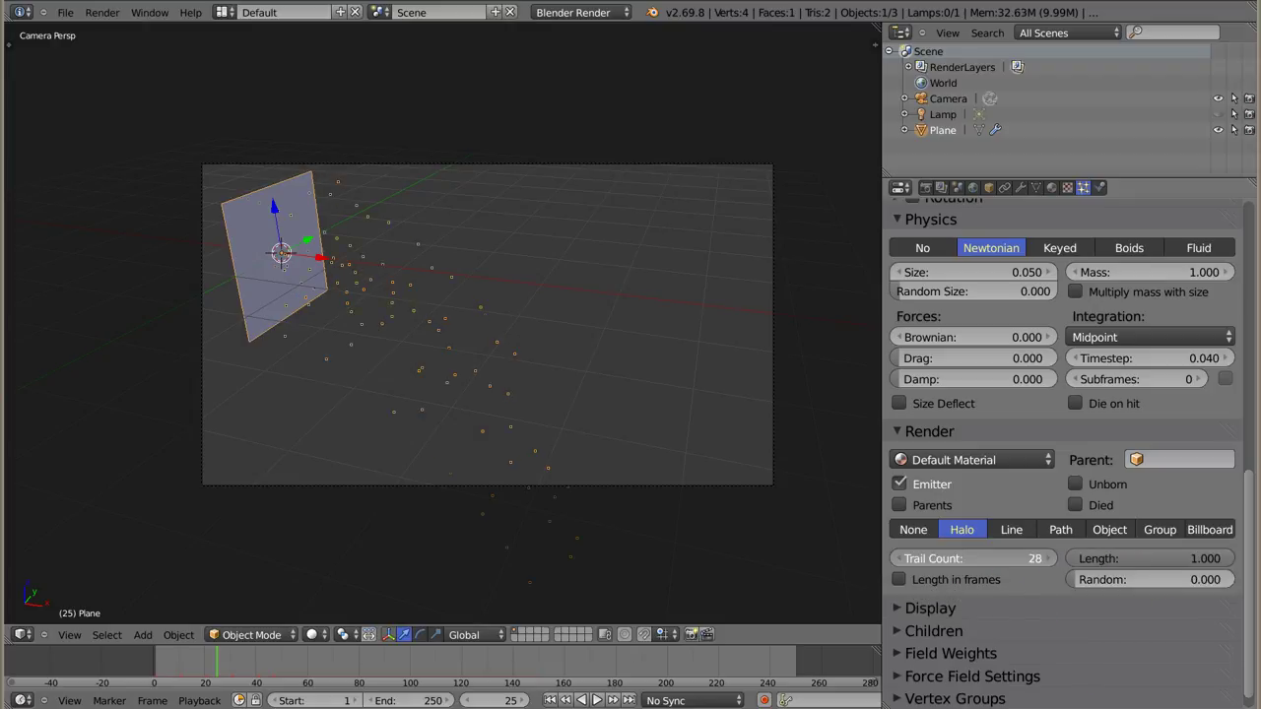
mouse_move(1034, 558)
mouse_down()
mouse_move(975, 558)
mouse_move(1044, 559)
mouse_move(1019, 558)
mouse_up()
Rewind and play the animation, orbiting to view the trails from above
key(Escape)
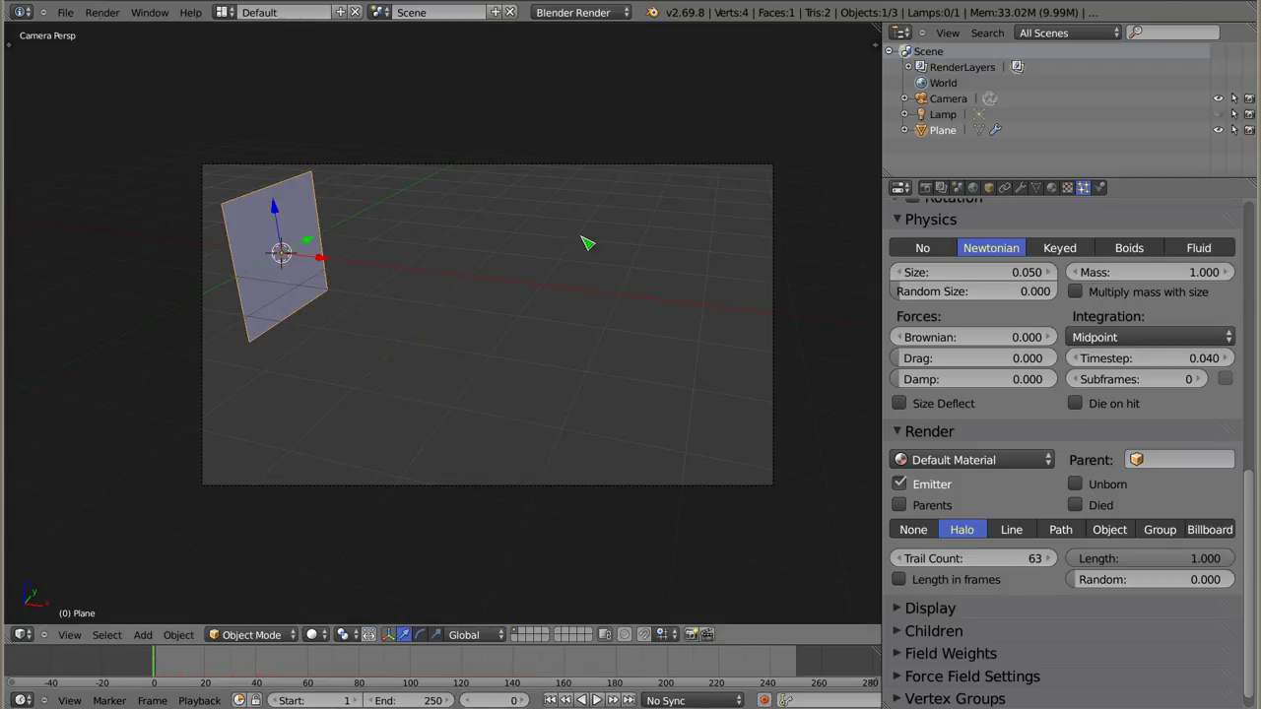
key(alt+a)
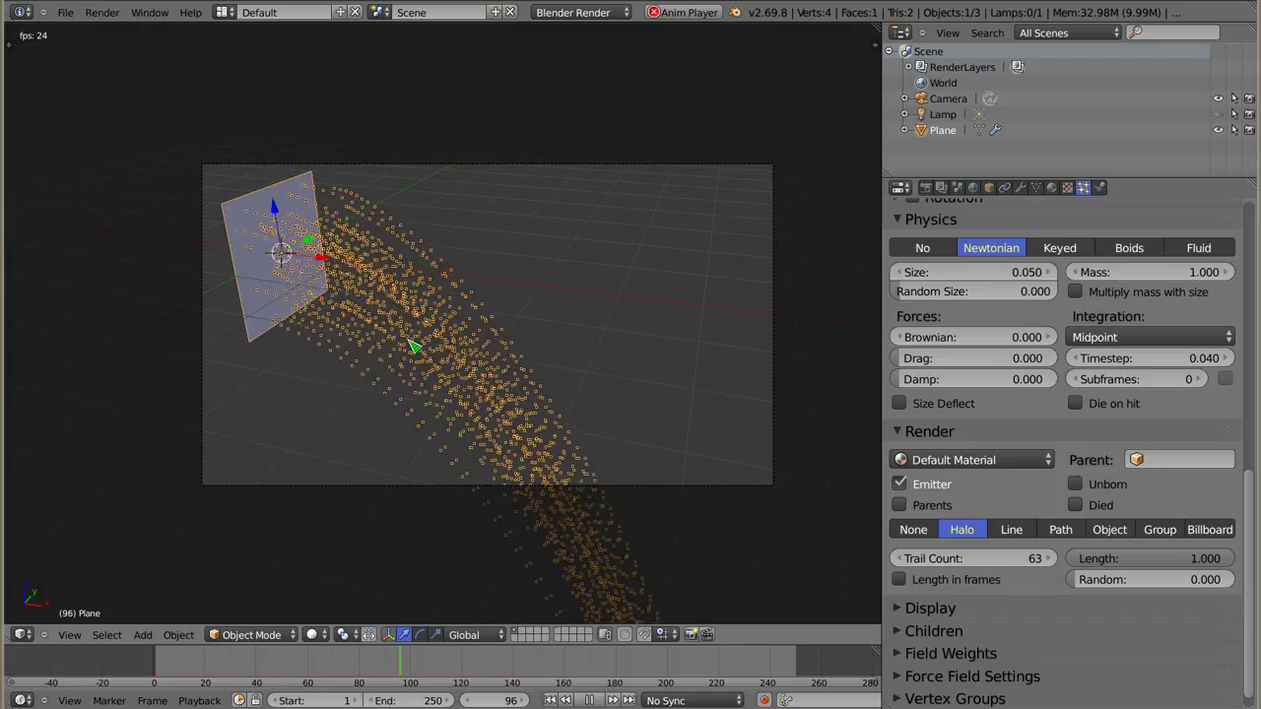
mouse_move(414, 345)
middle_down()
mouse_move(420, 210)
mouse_move(428, 226)
middle_up()
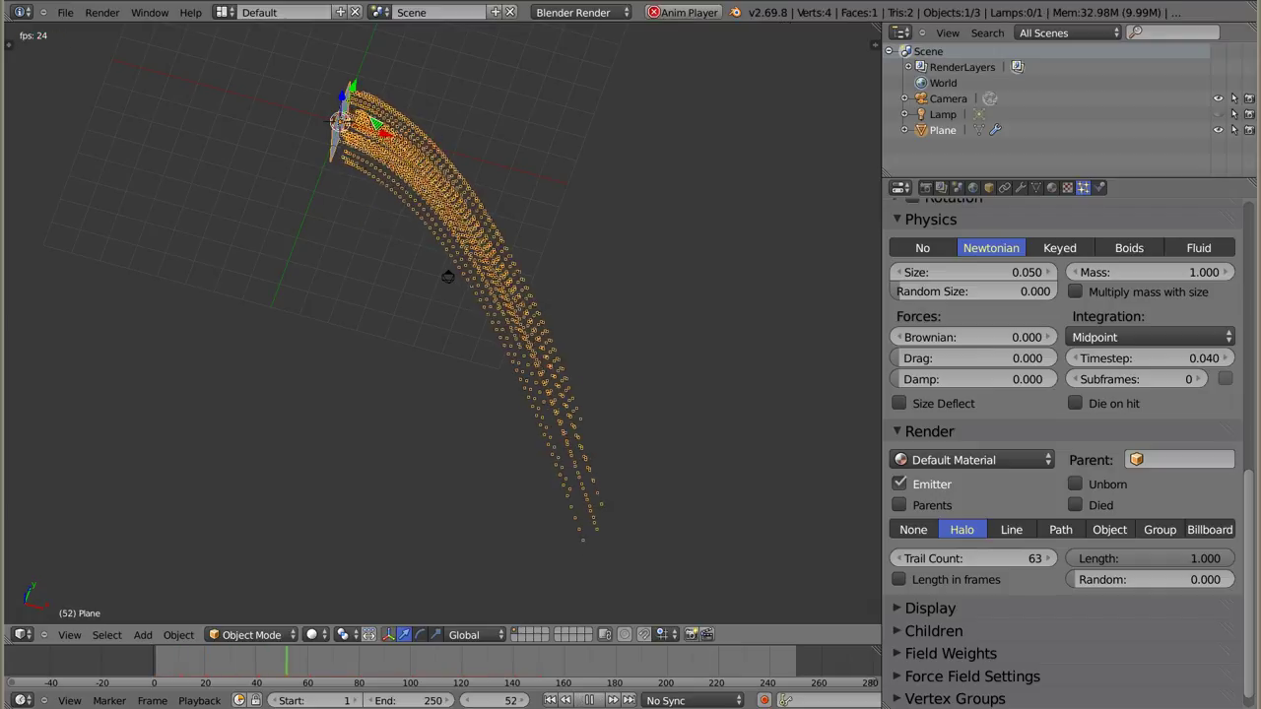
Clear the plane's rotation with Alt+R so it lies flat, and preview the emission
key(Escape)
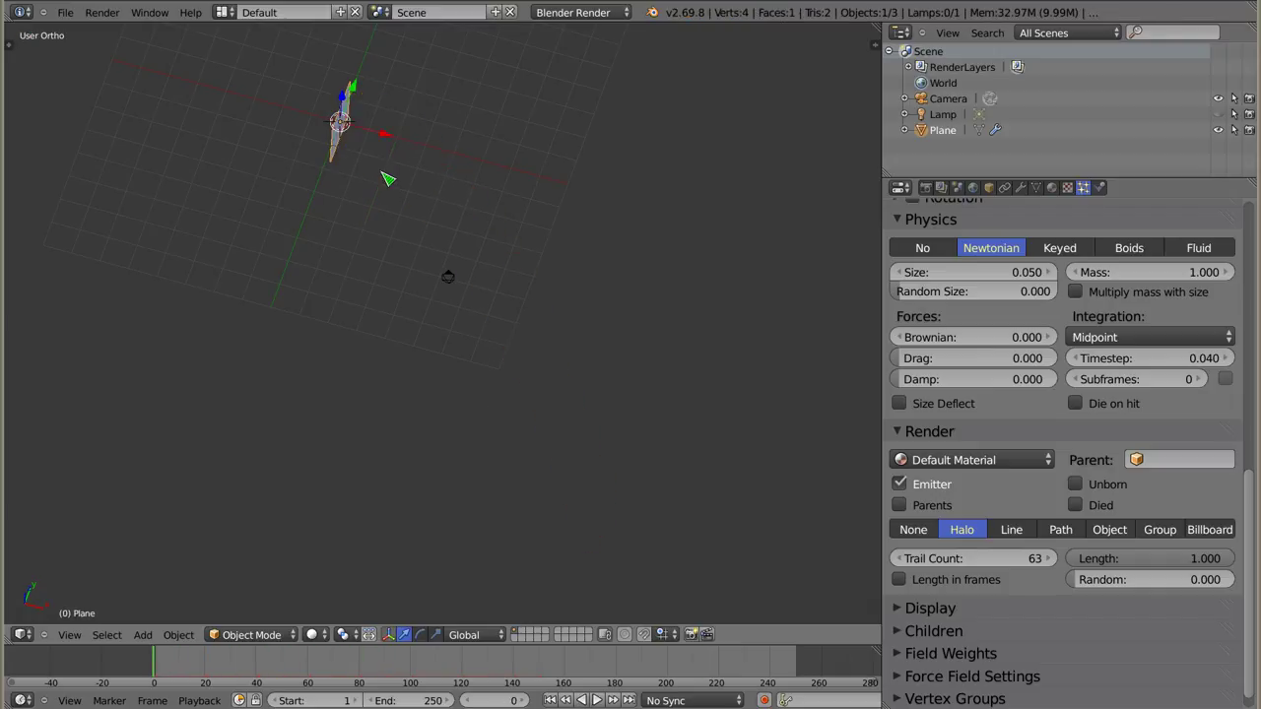
middle_drag(355, 209, 367, 247)
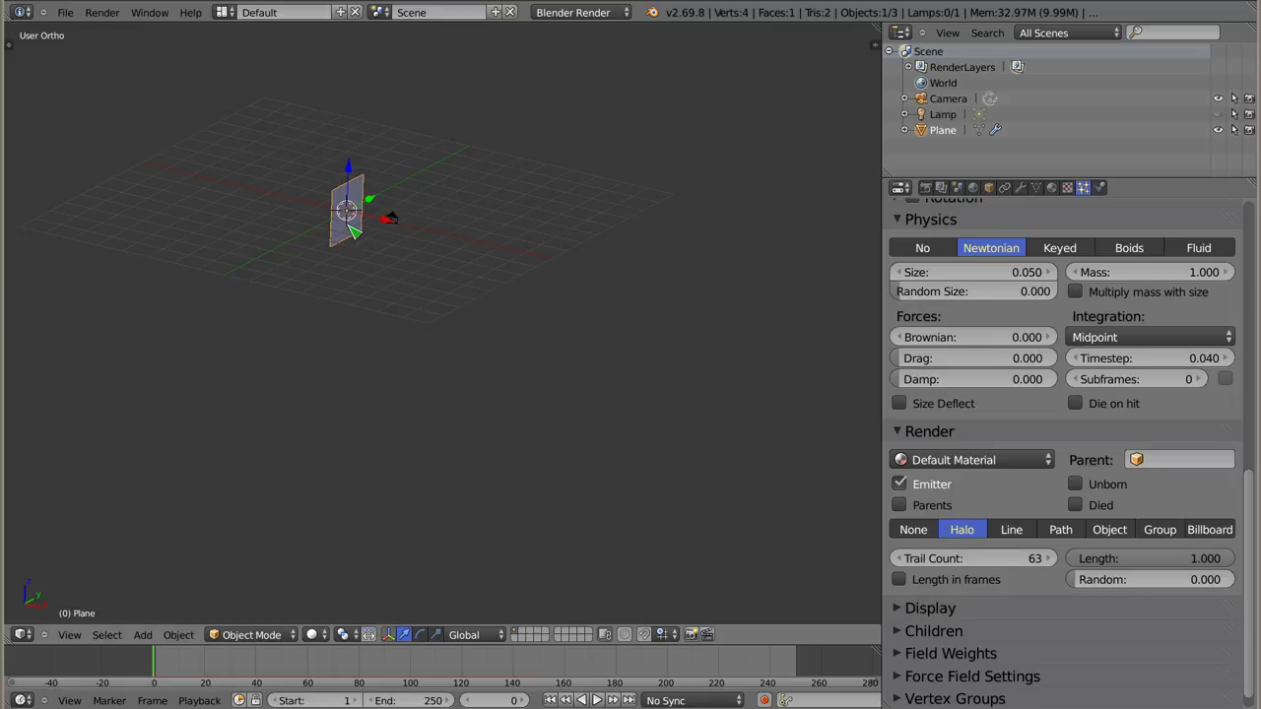
key(alt+r)
key(alt+a)
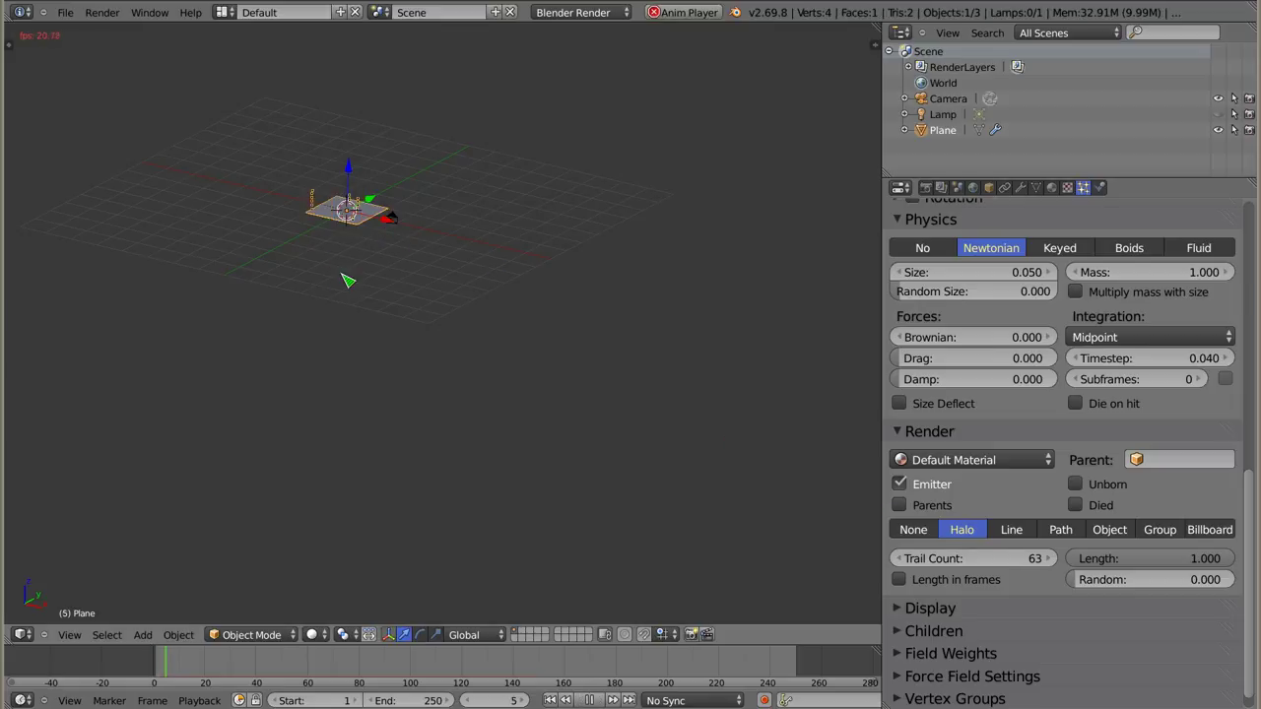
key(Escape)
key(r)
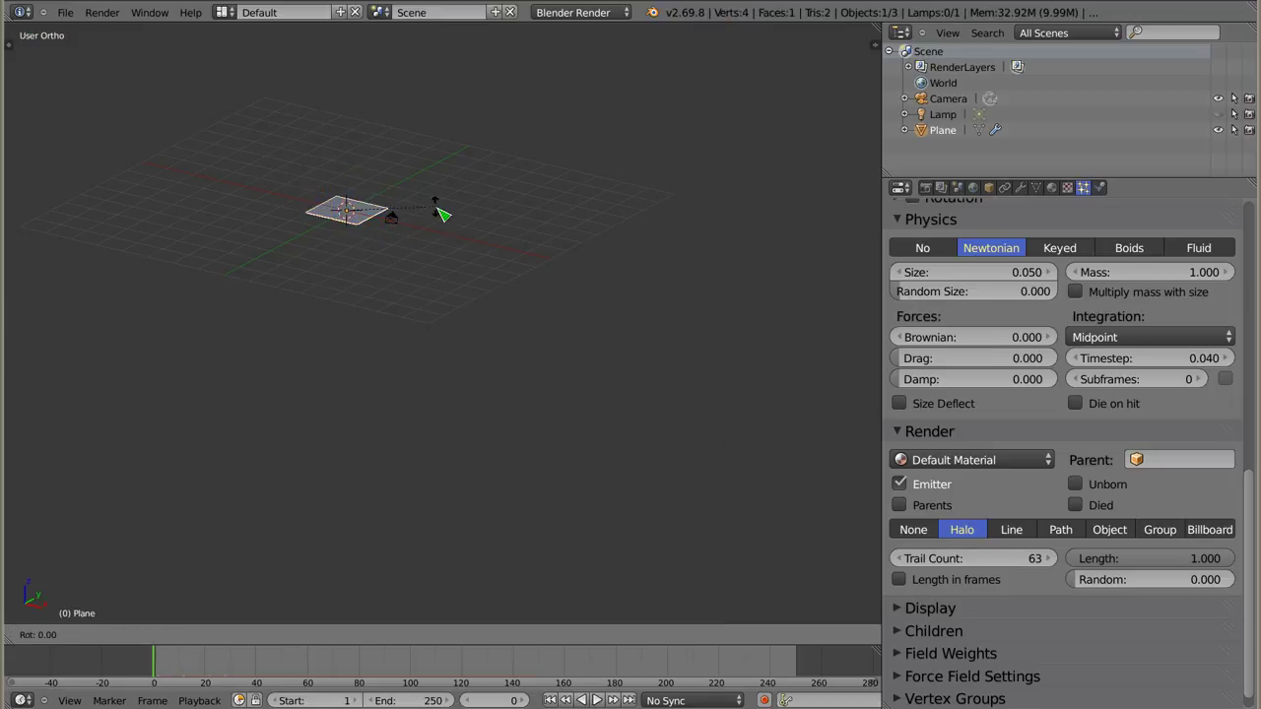
key(Escape)
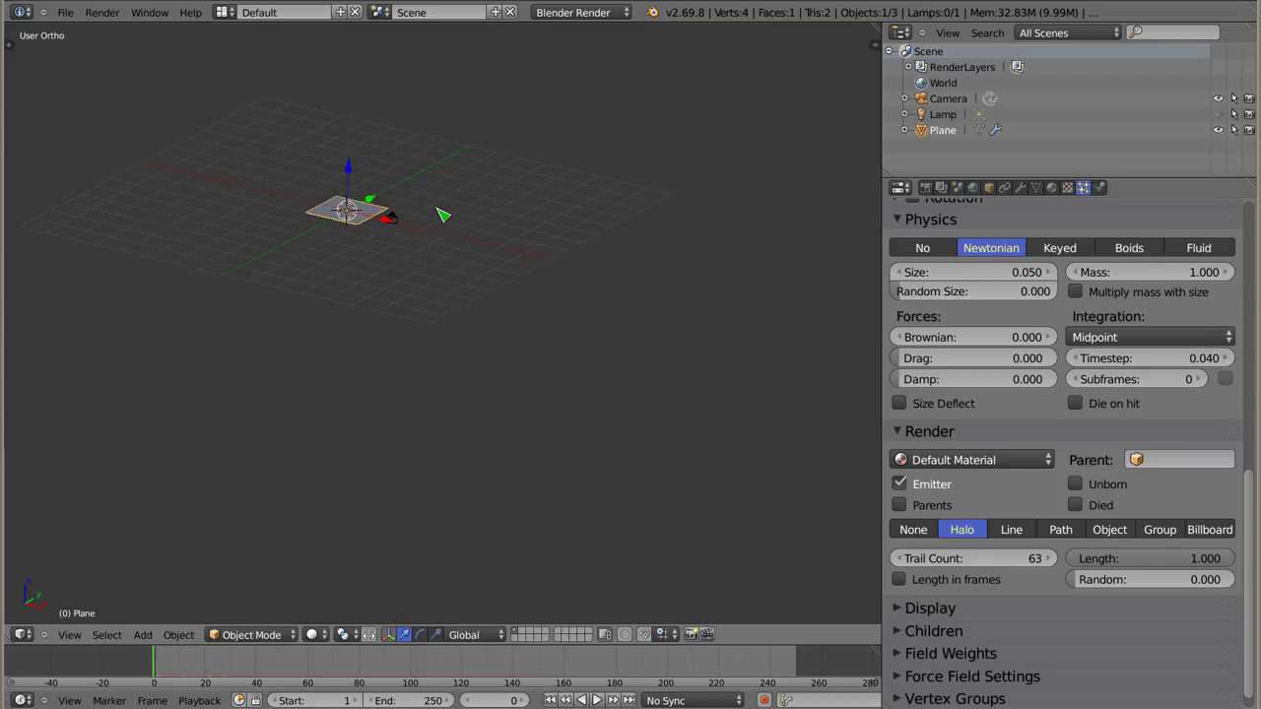
key(alt+a)
key(Escape)
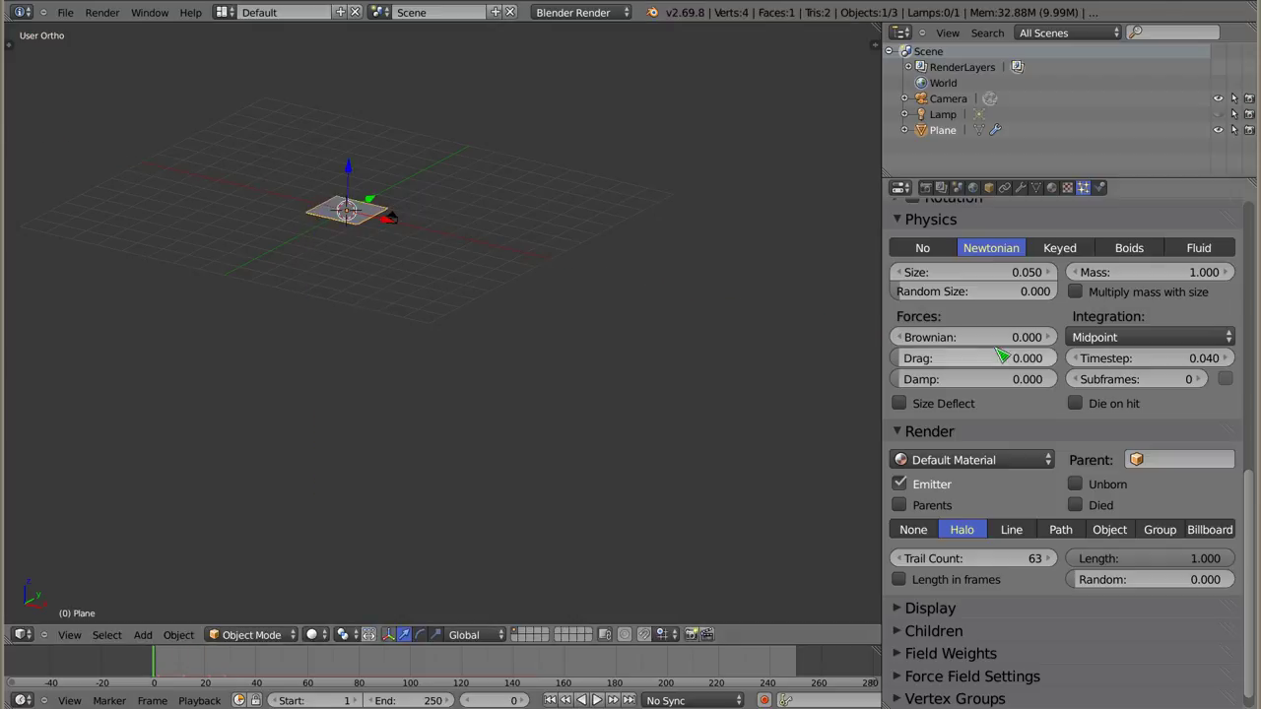
Set the Emission End frame to 1, preview, and switch to camera view
scroll(1002, 394, up, 3)
scroll(1002, 394, up, 7)
scroll(982, 435, up, 3)
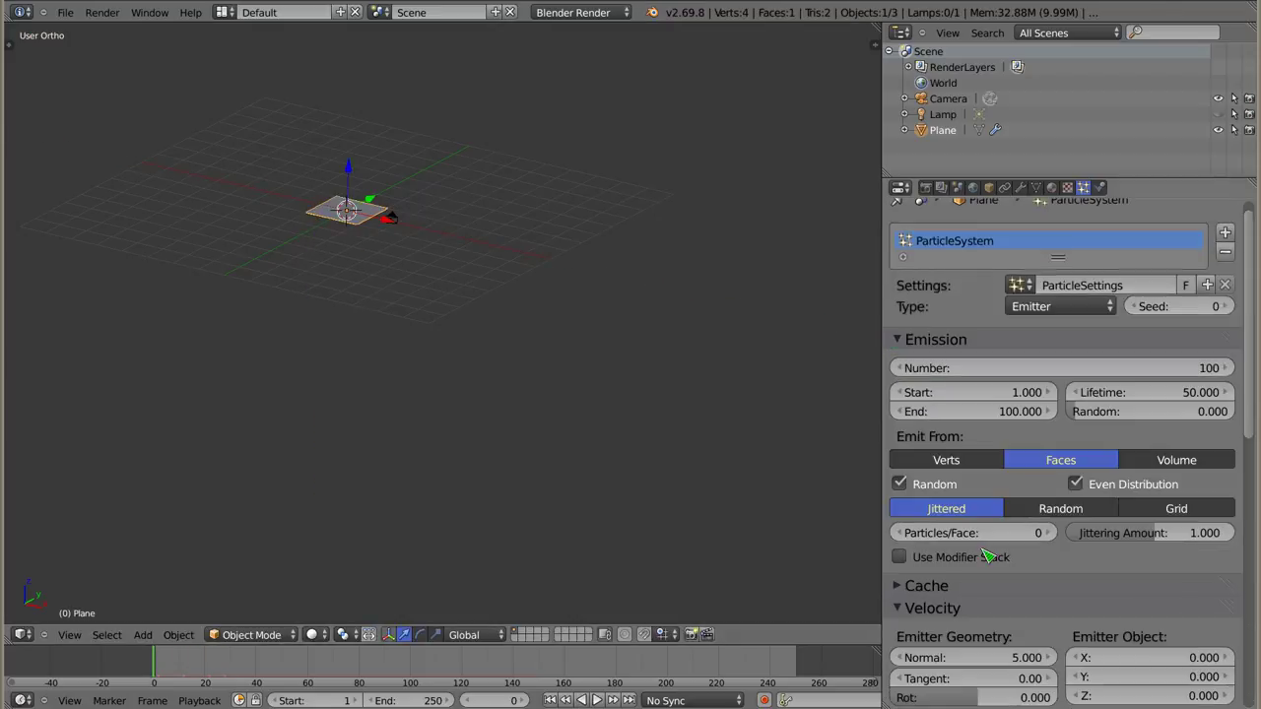
double_click(975, 411)
text(1)
key(Return)
key(alt+a)
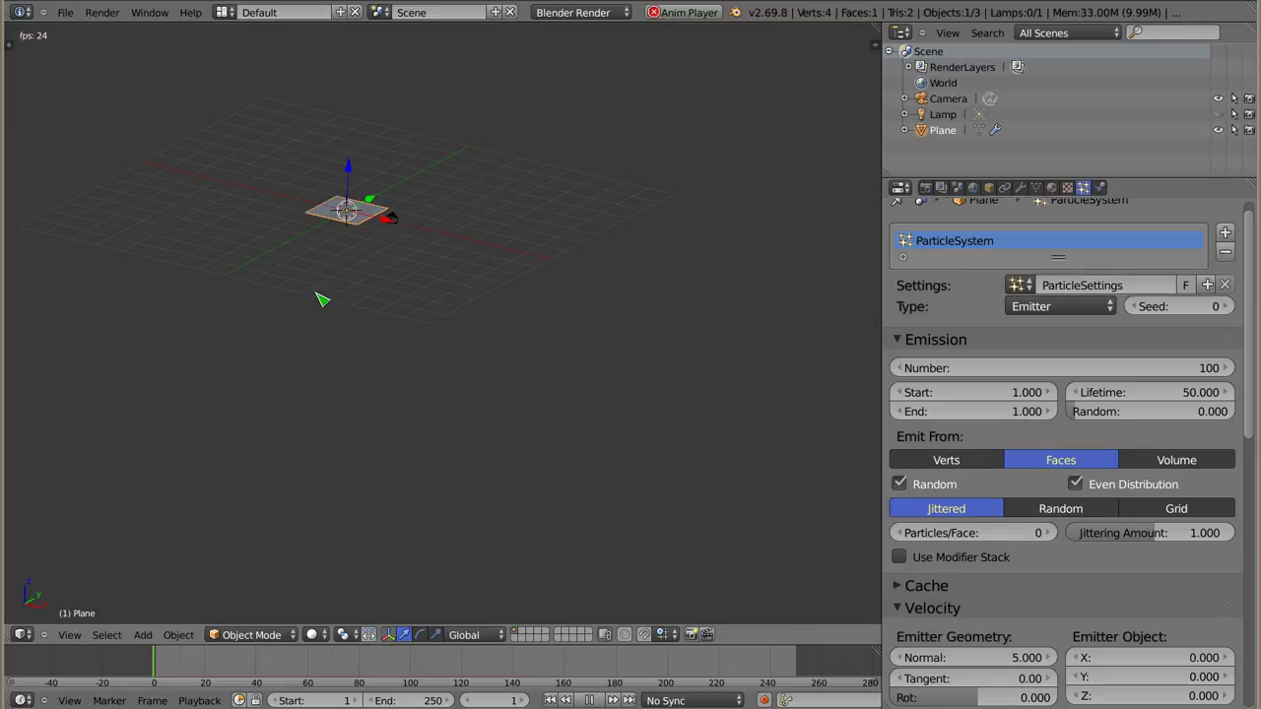
key(Escape)
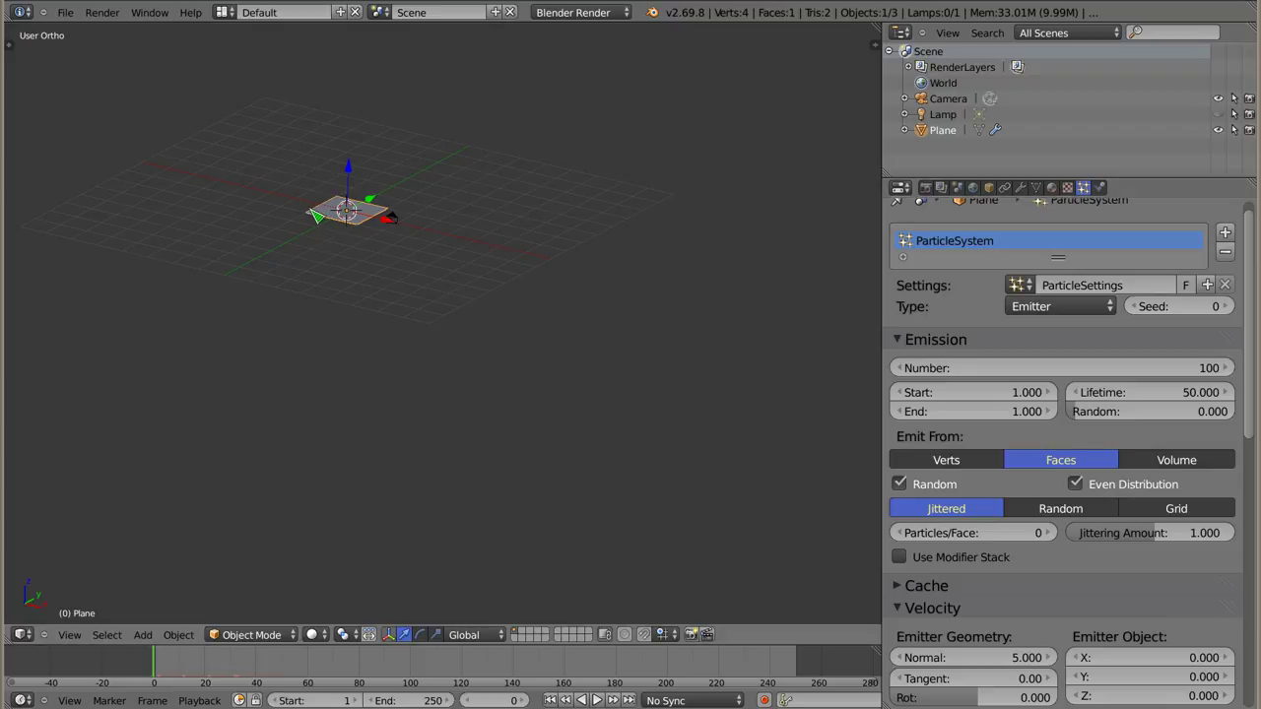
key(KP_0)
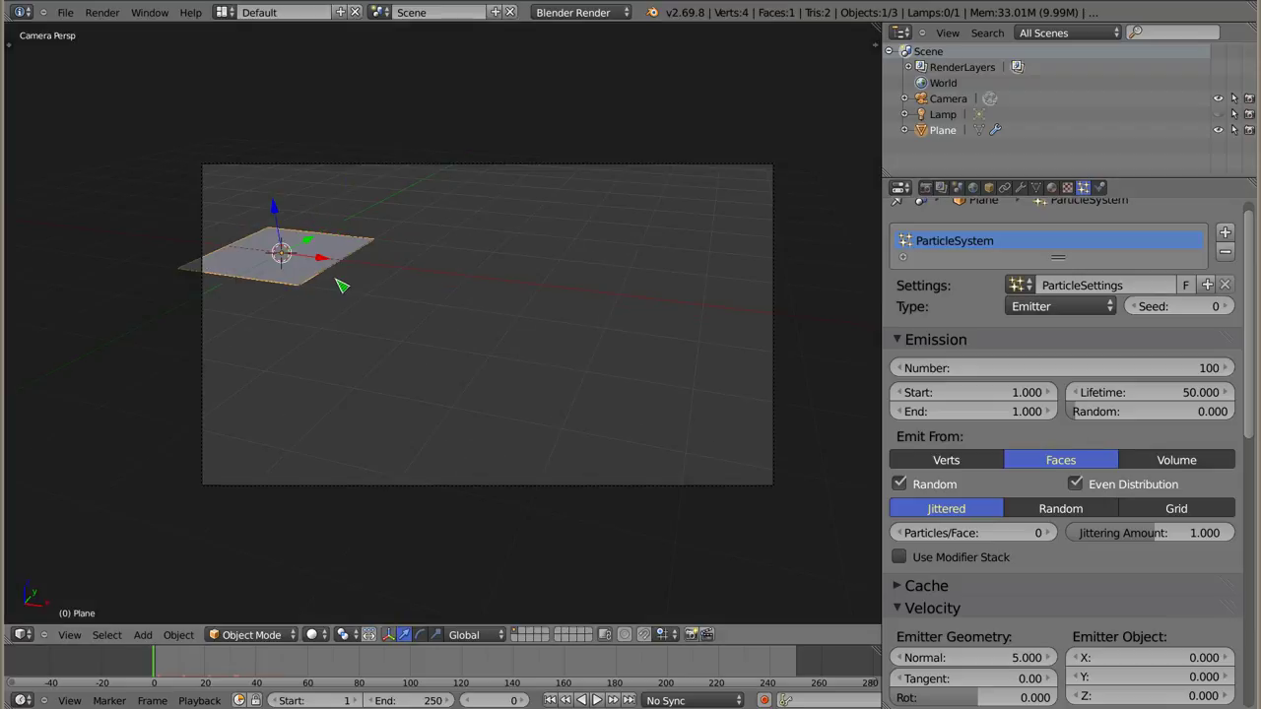
Move the camera so the plane enters its frame, and preview the falling particles
right_click(529, 177)
key(g)
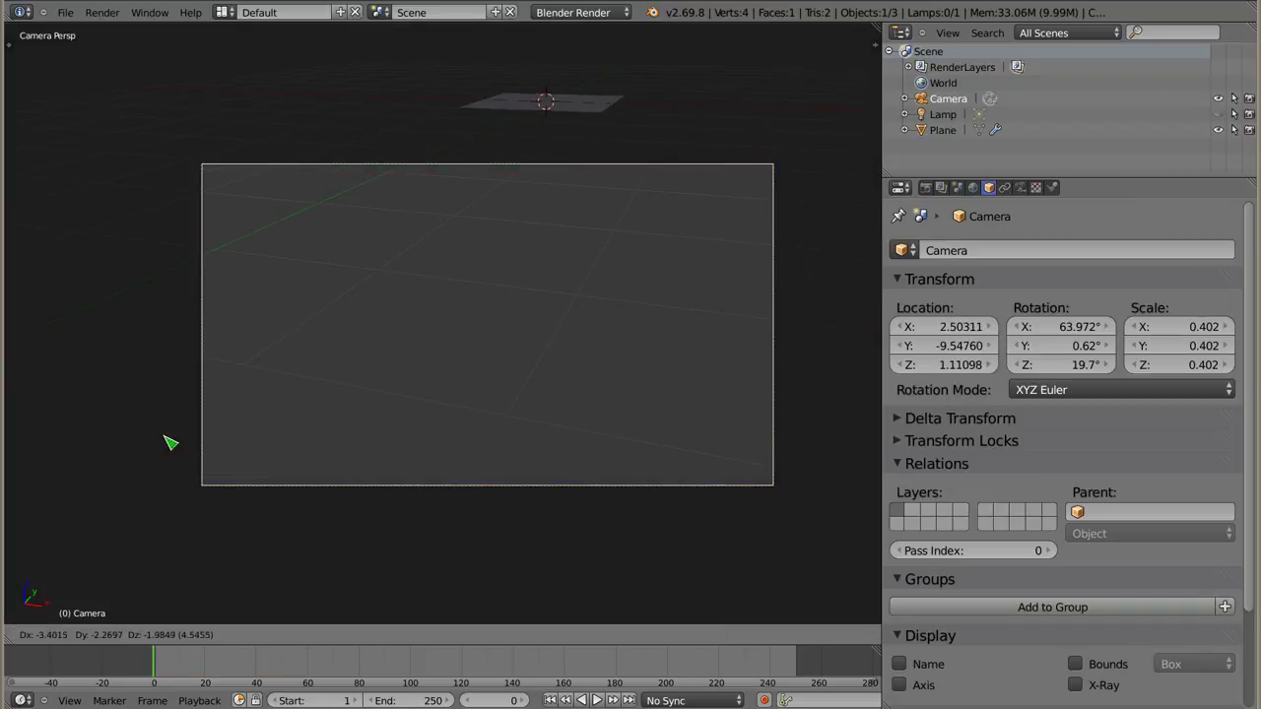
click(516, 360)
middle_drag(515, 361, 375, 336)
key(g)
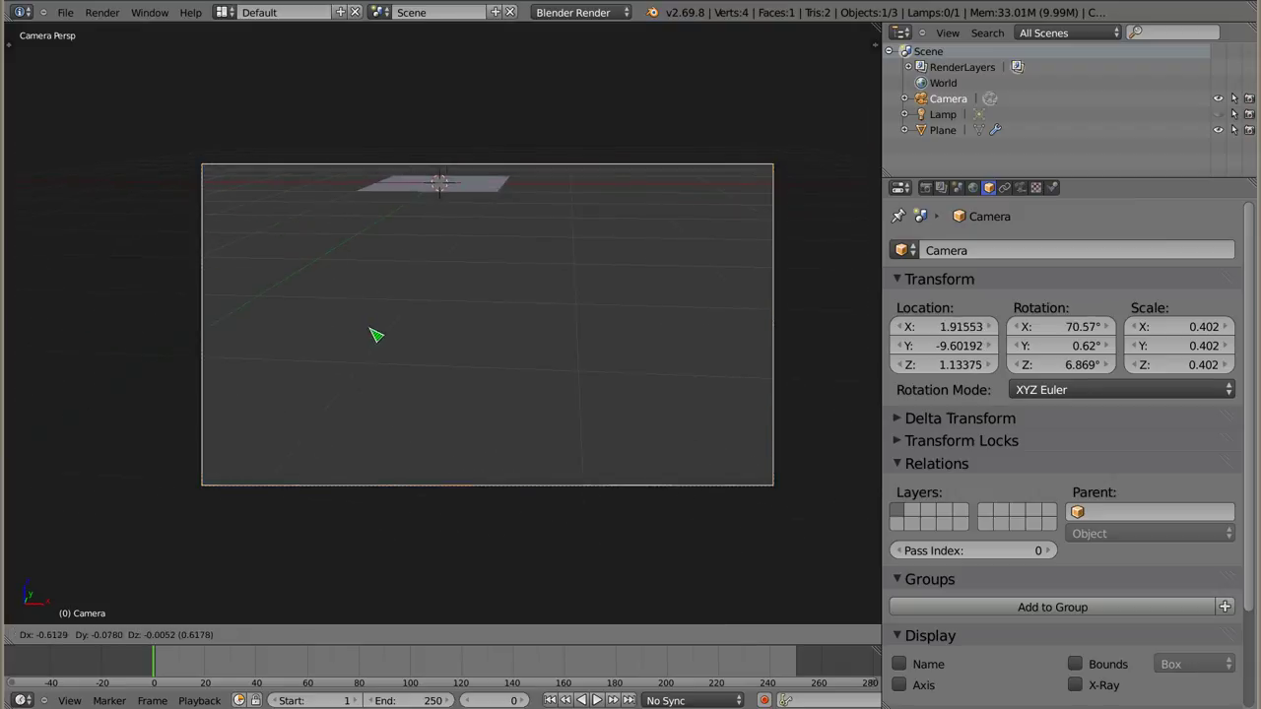
click(301, 352)
key(alt+a)
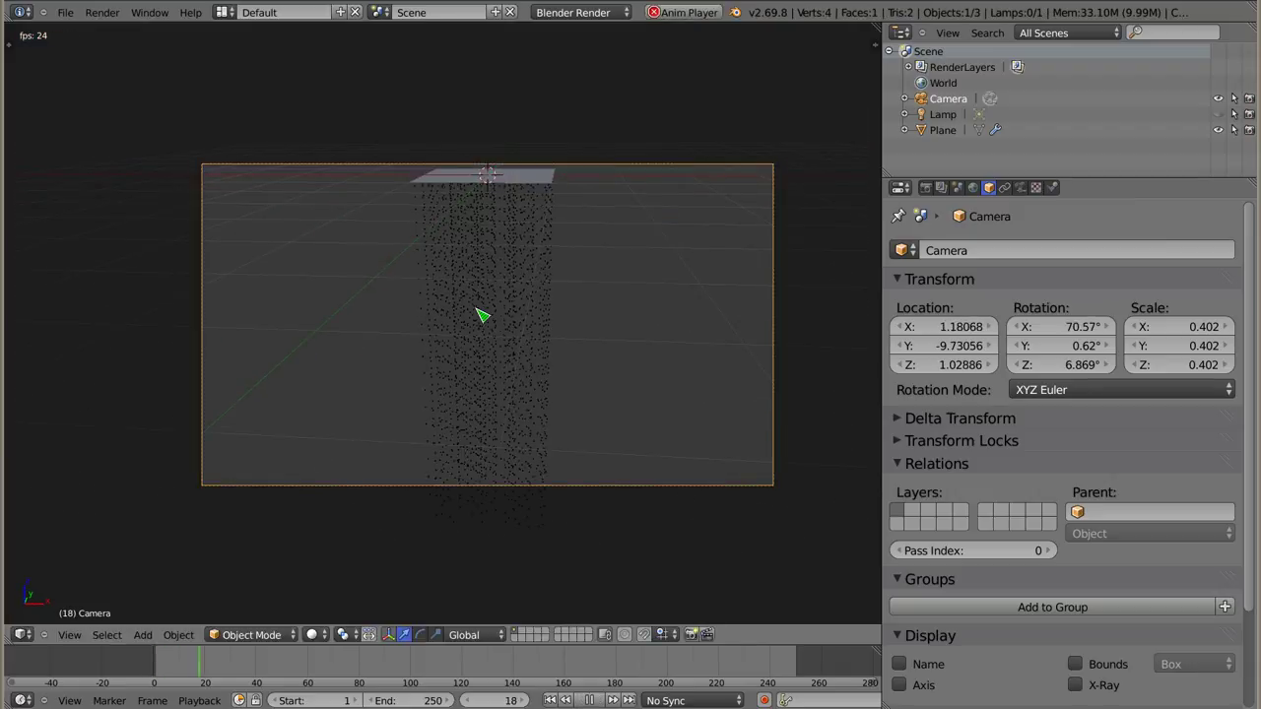
key(Escape)
Reselect the plane, switch to front view with the plane near the top, and play to frame 51
right_click(522, 182)
key(KP_1)
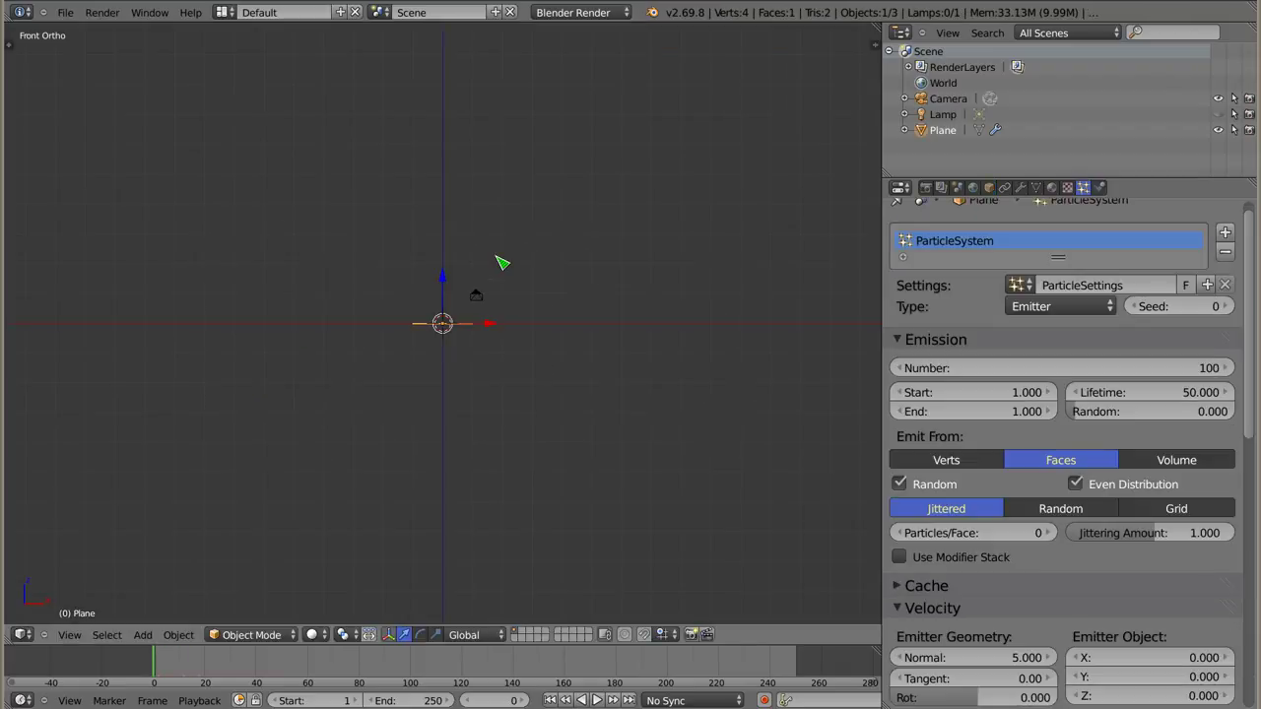
mouse_move(490, 472)
shift+middle_down()
mouse_move(459, 192)
mouse_move(453, 211)
shift+middle_up()
key(alt+a)
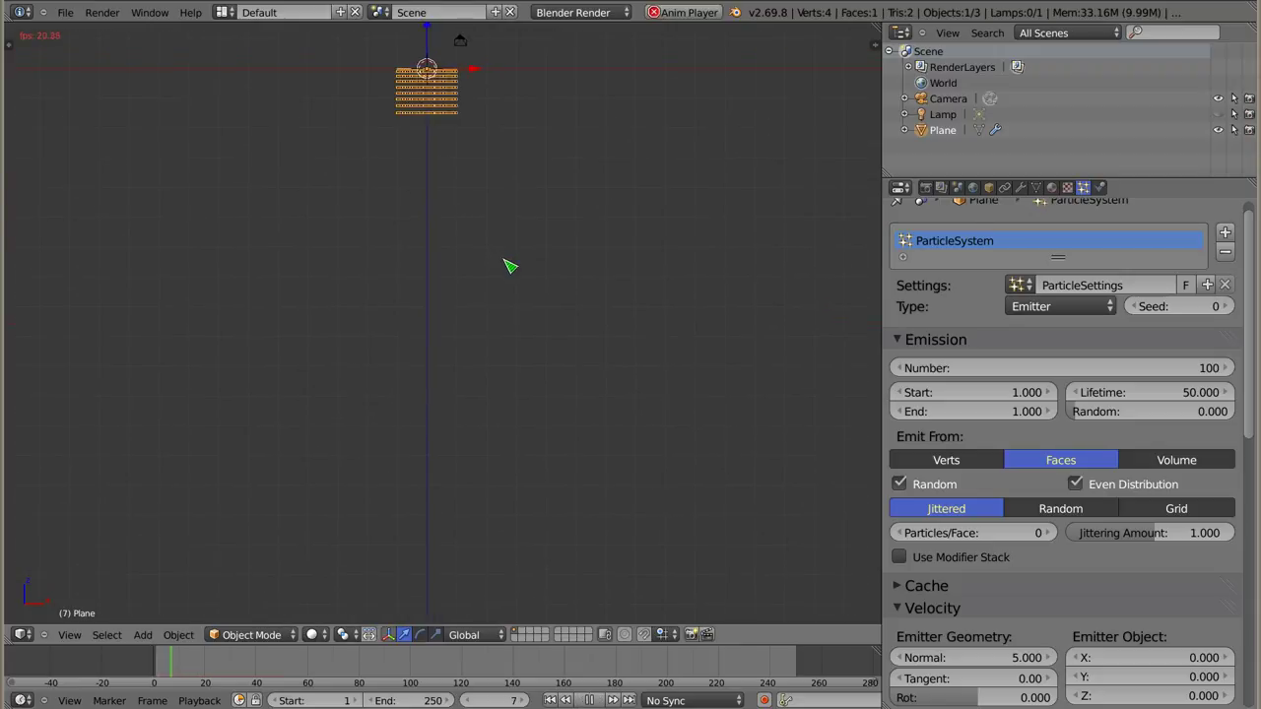
key(alt+a)
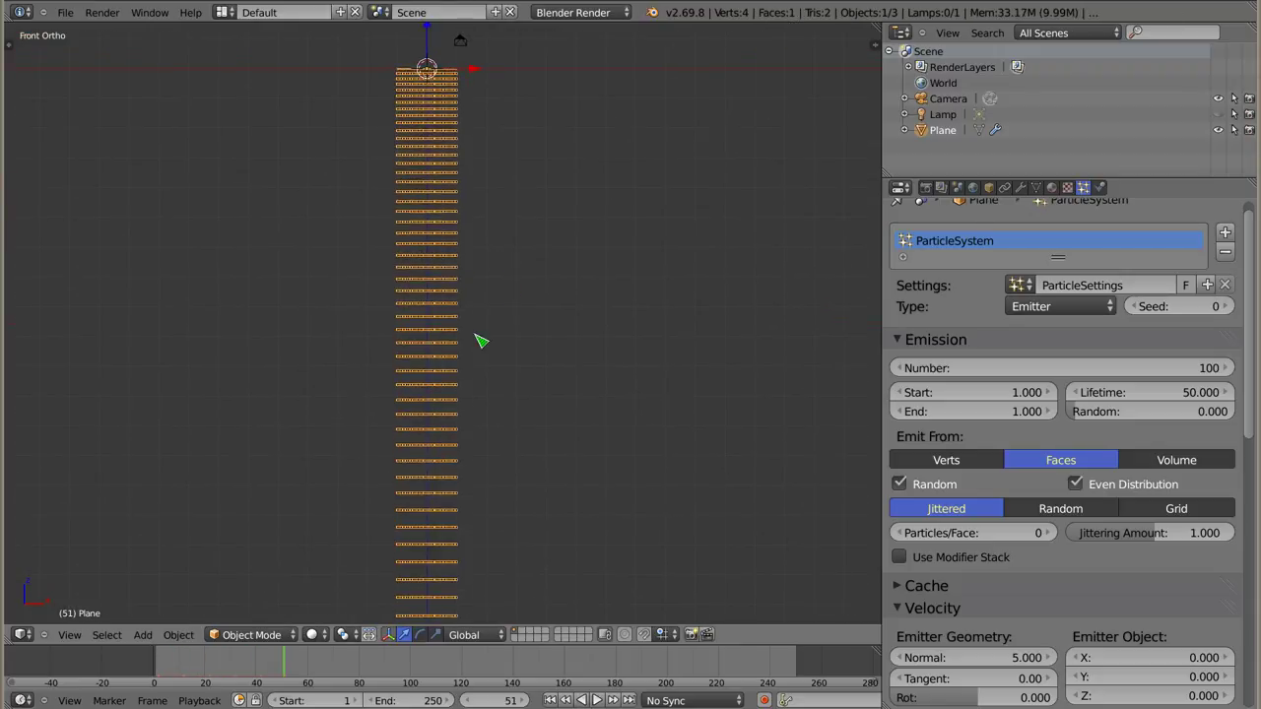
middle_drag(505, 375, 444, 220)
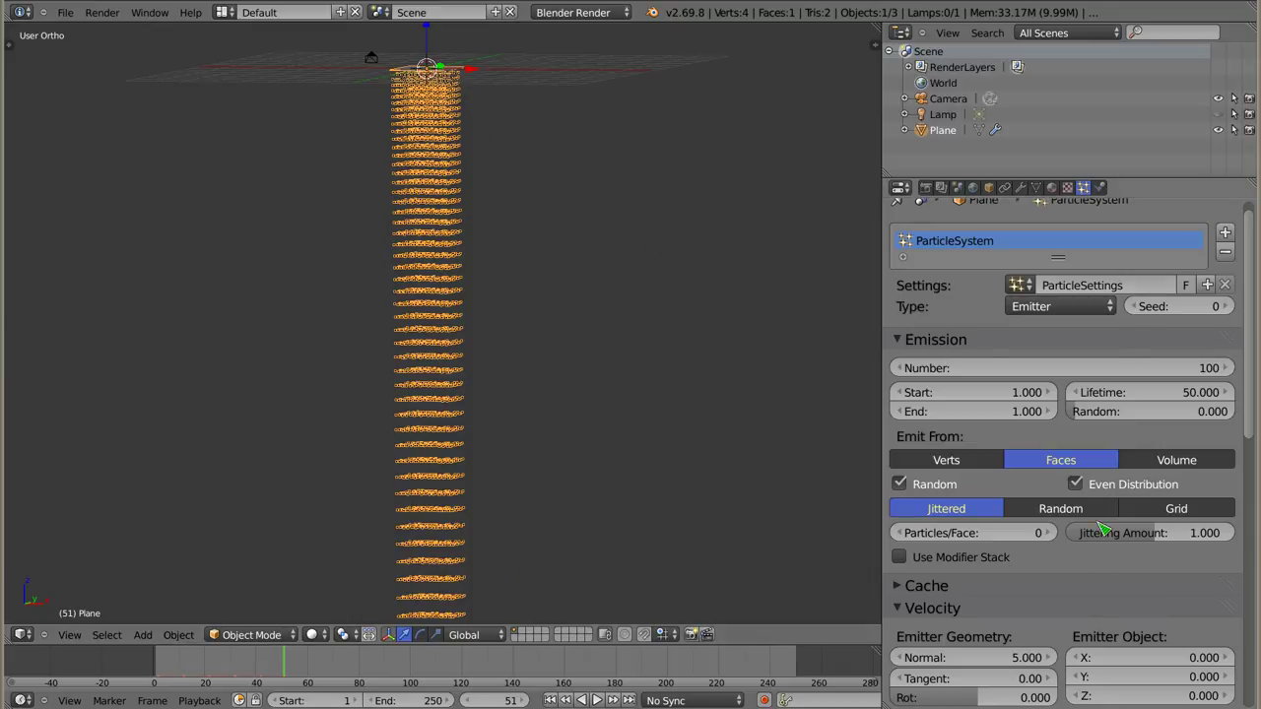
Lower the halo Trail Count from 63 to 4
scroll(1100, 530, down, 5)
scroll(1093, 531, down, 7)
scroll(1078, 533, down, 4)
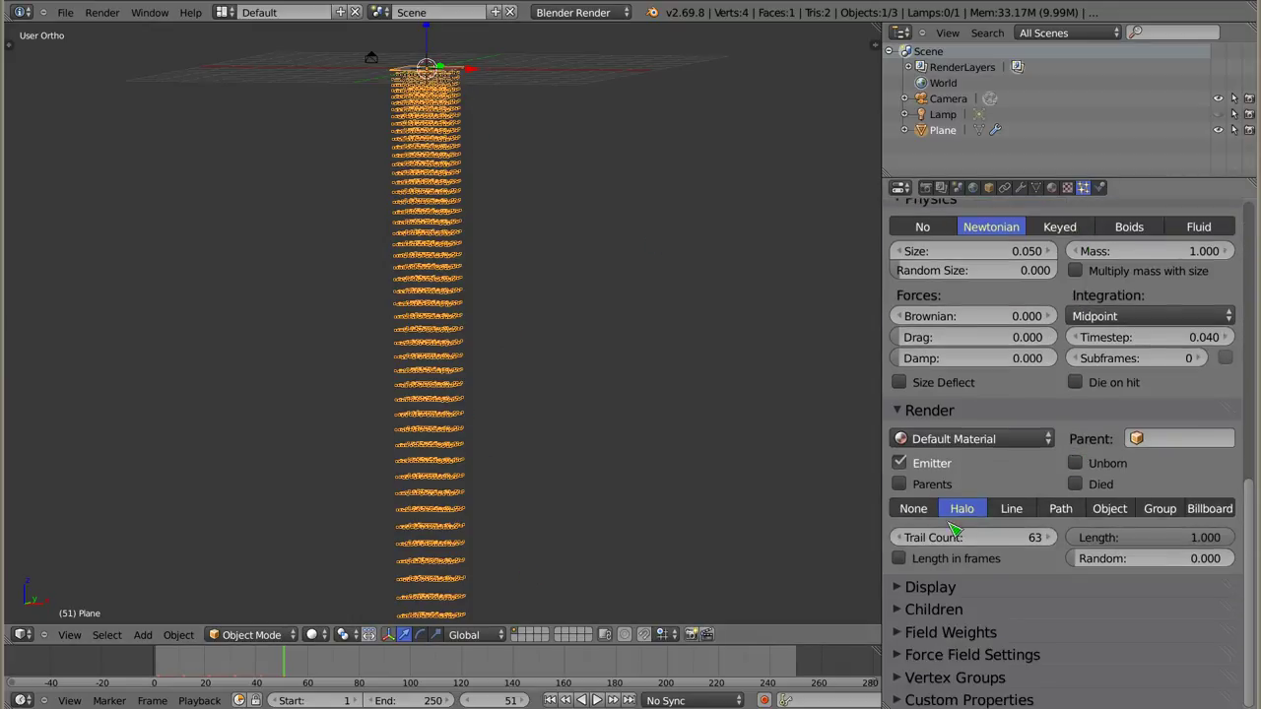
drag(953, 530, 1002, 543)
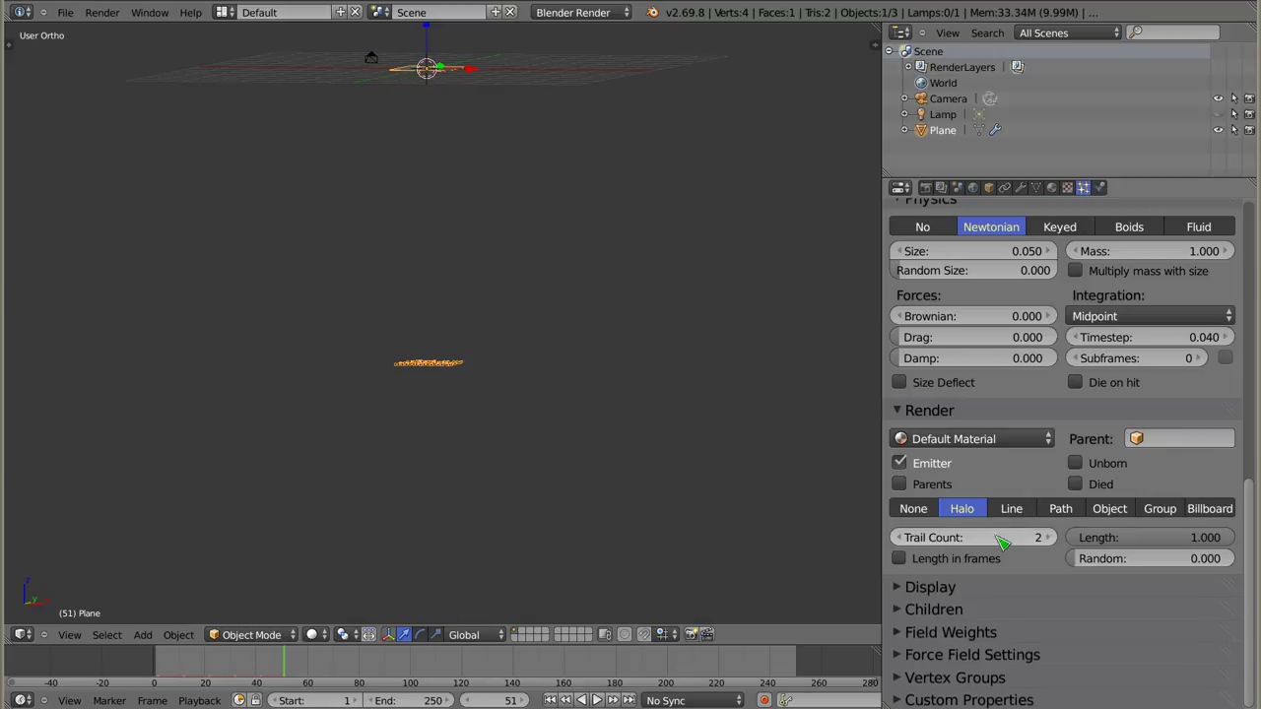
click(1050, 538)
click(1050, 538)
Scrub the timeline from frame 0 to 45 to inspect the separate particle clumps
mouse_move(535, 380)
middle_down()
mouse_move(529, 391)
mouse_move(515, 357)
mouse_move(442, 374)
mouse_move(442, 346)
mouse_move(484, 276)
mouse_move(501, 277)
middle_up()
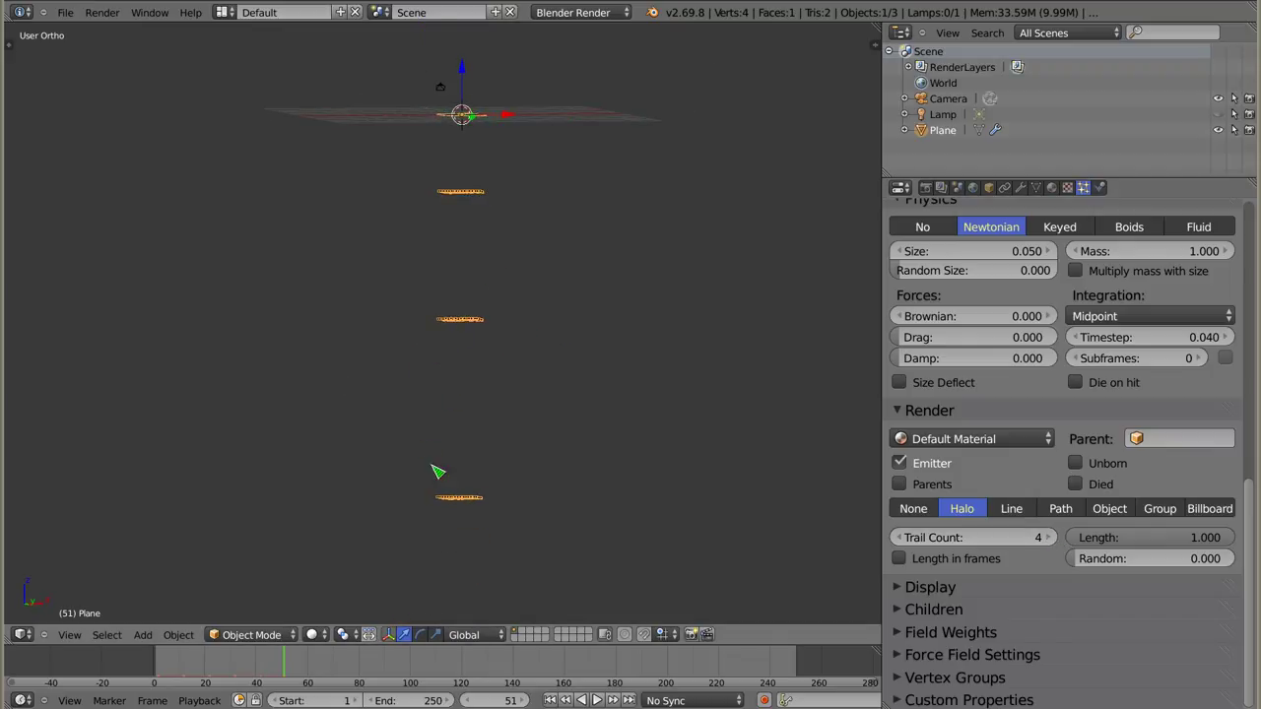
click(155, 668)
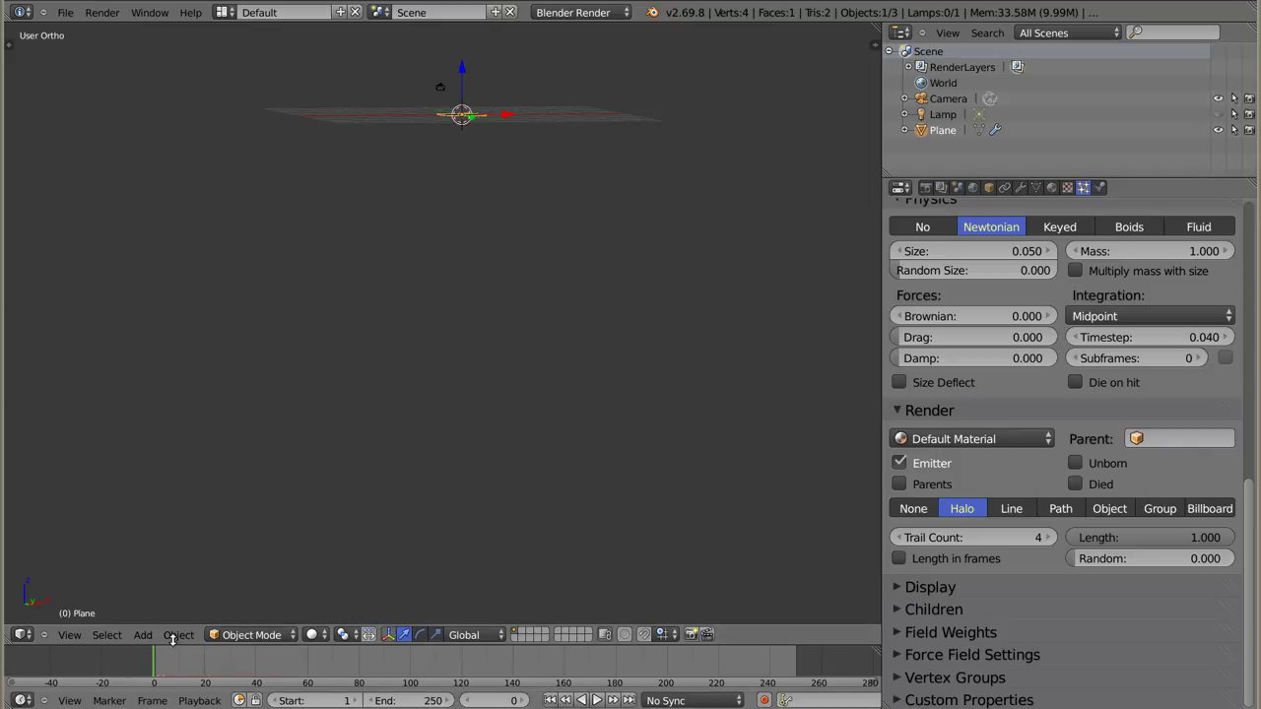
drag(154, 668, 203, 681)
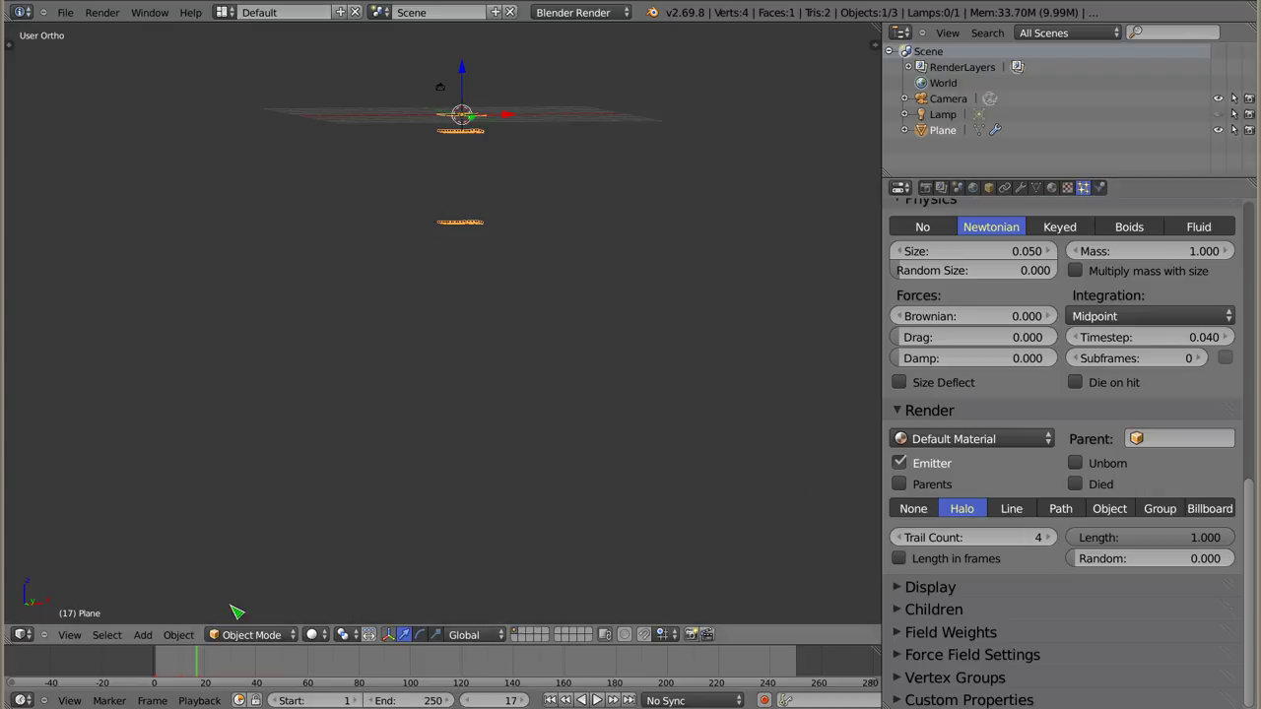
mouse_move(209, 668)
mouse_down()
mouse_move(452, 674)
mouse_move(155, 680)
mouse_up()
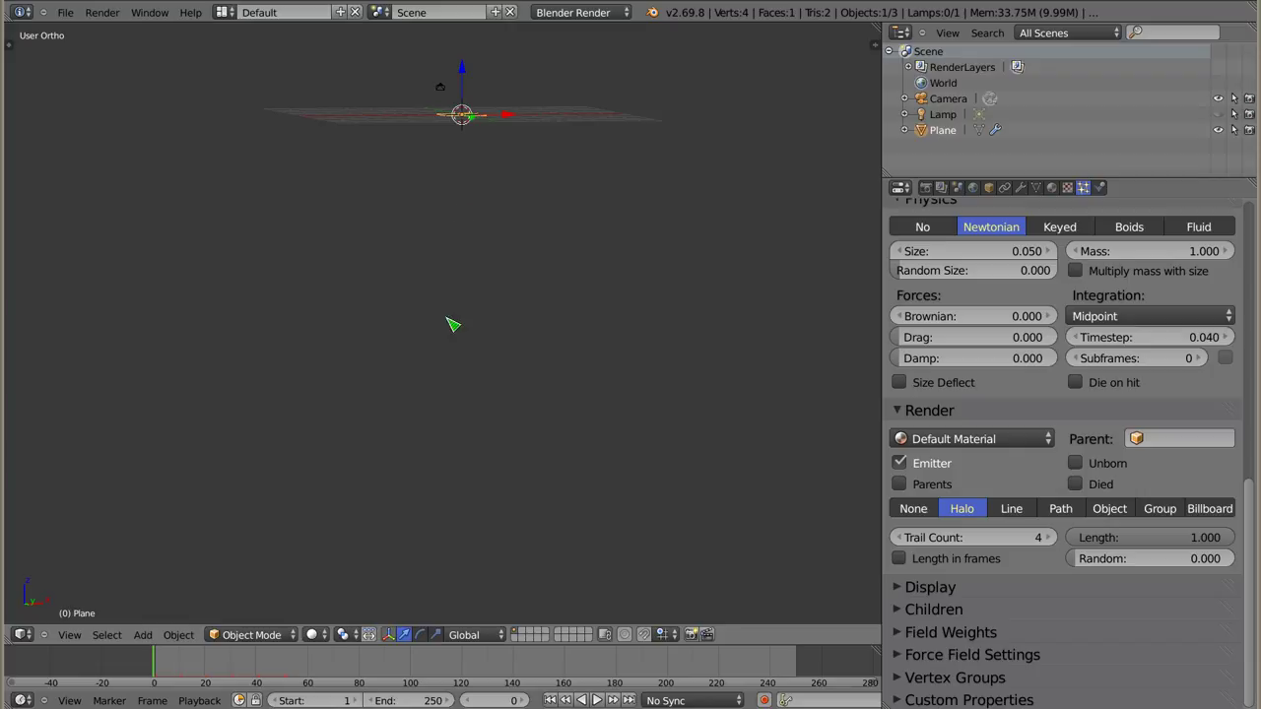
drag(157, 679, 267, 682)
scroll(470, 391, down, 1)
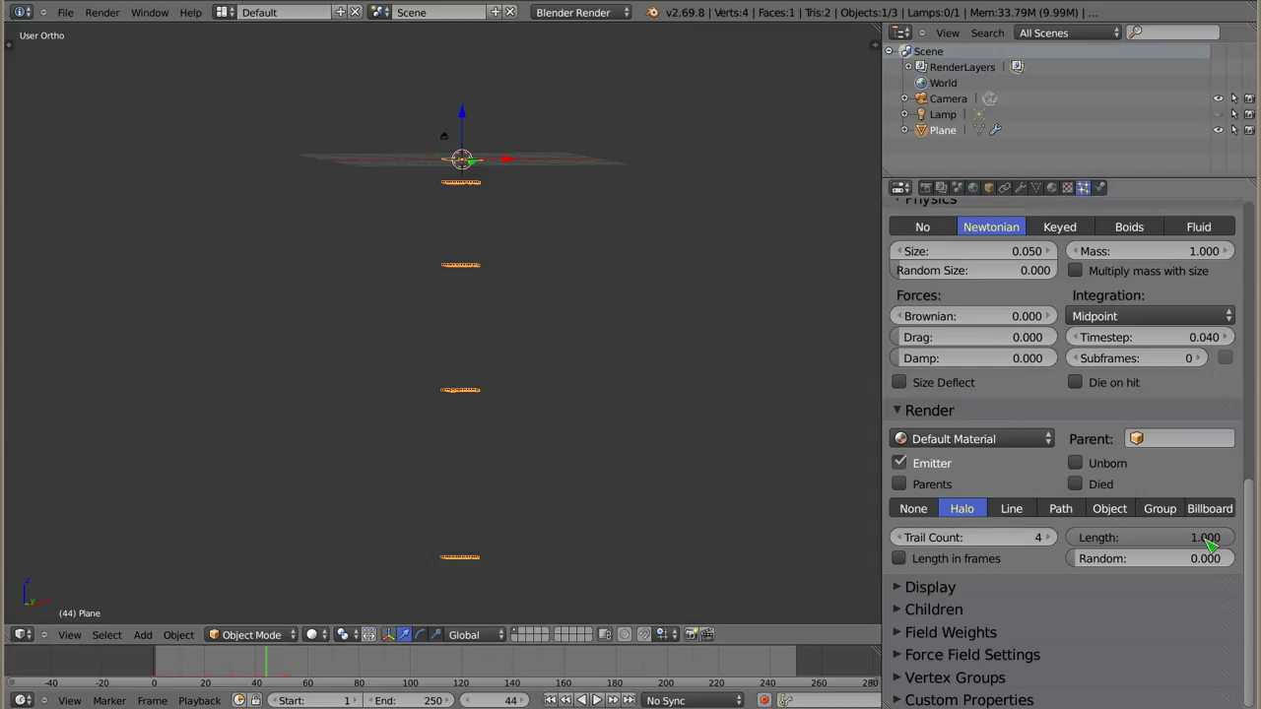
scroll(1207, 542, up, 5)
scroll(1172, 522, up, 3)
scroll(1133, 493, up, 2)
scroll(1104, 473, up, 1)
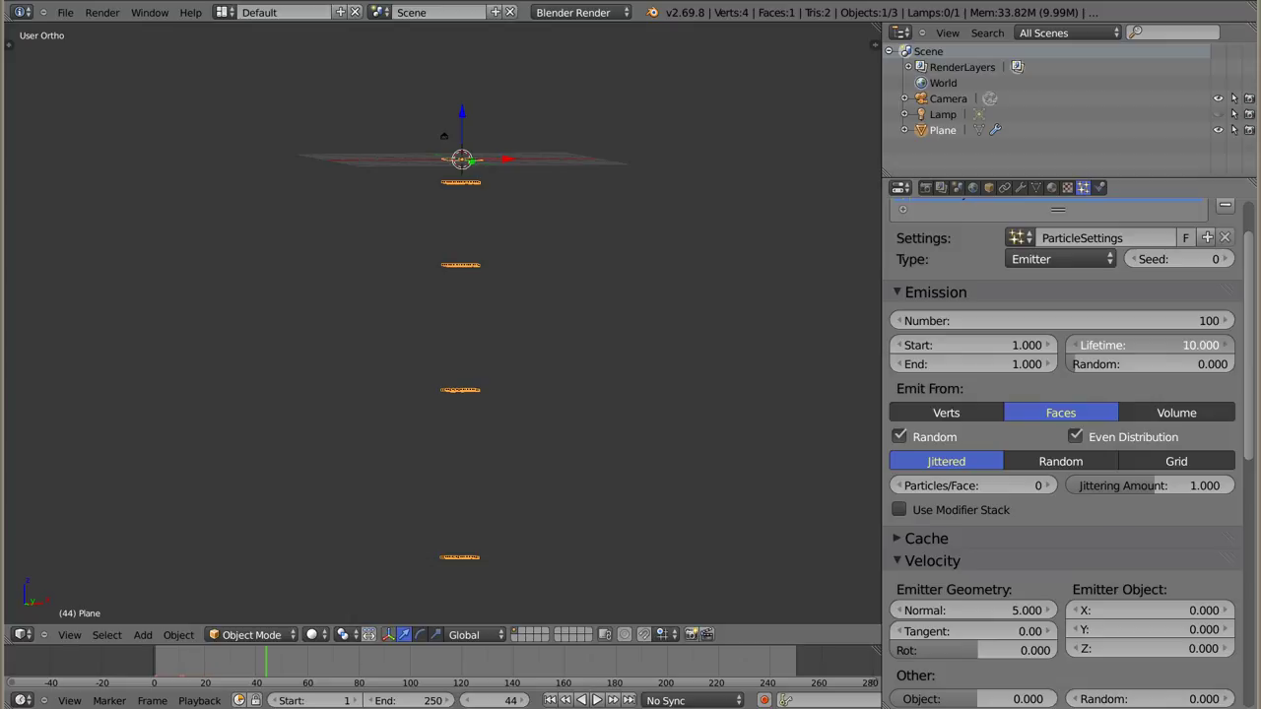
Play the animation and step through frames 3 to 10 to inspect the particles
click(155, 662)
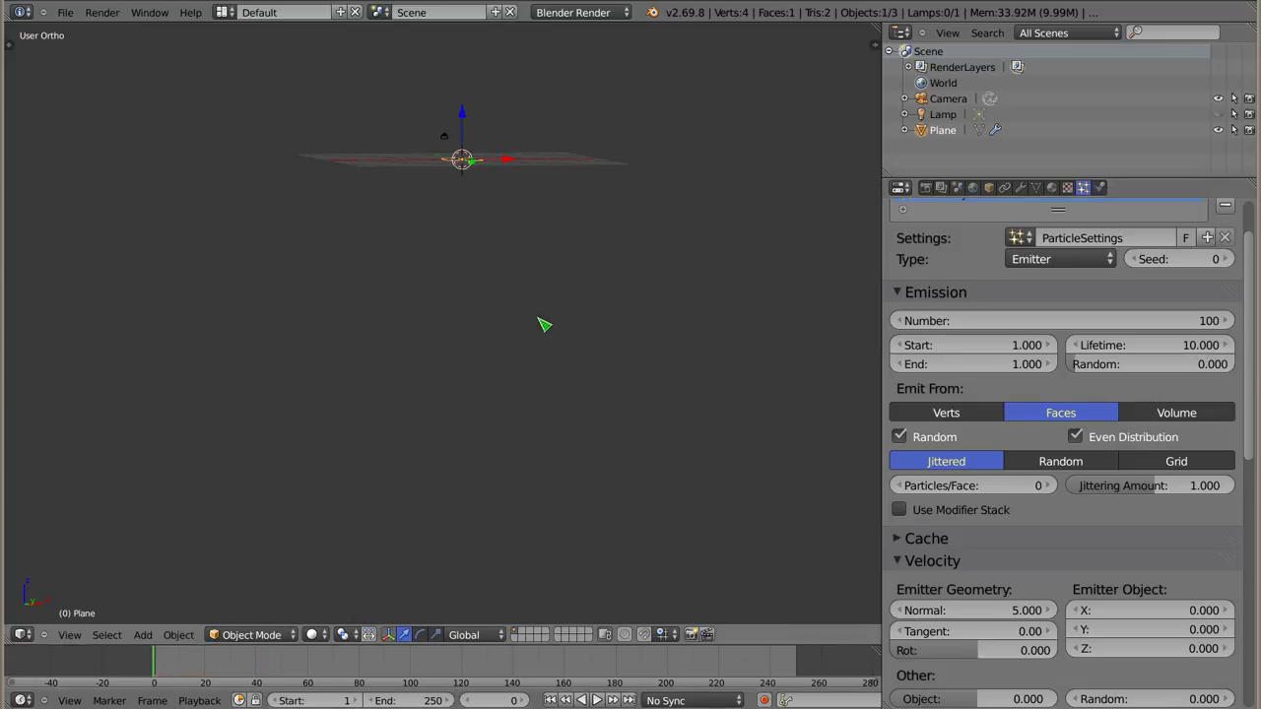
key(alt+a)
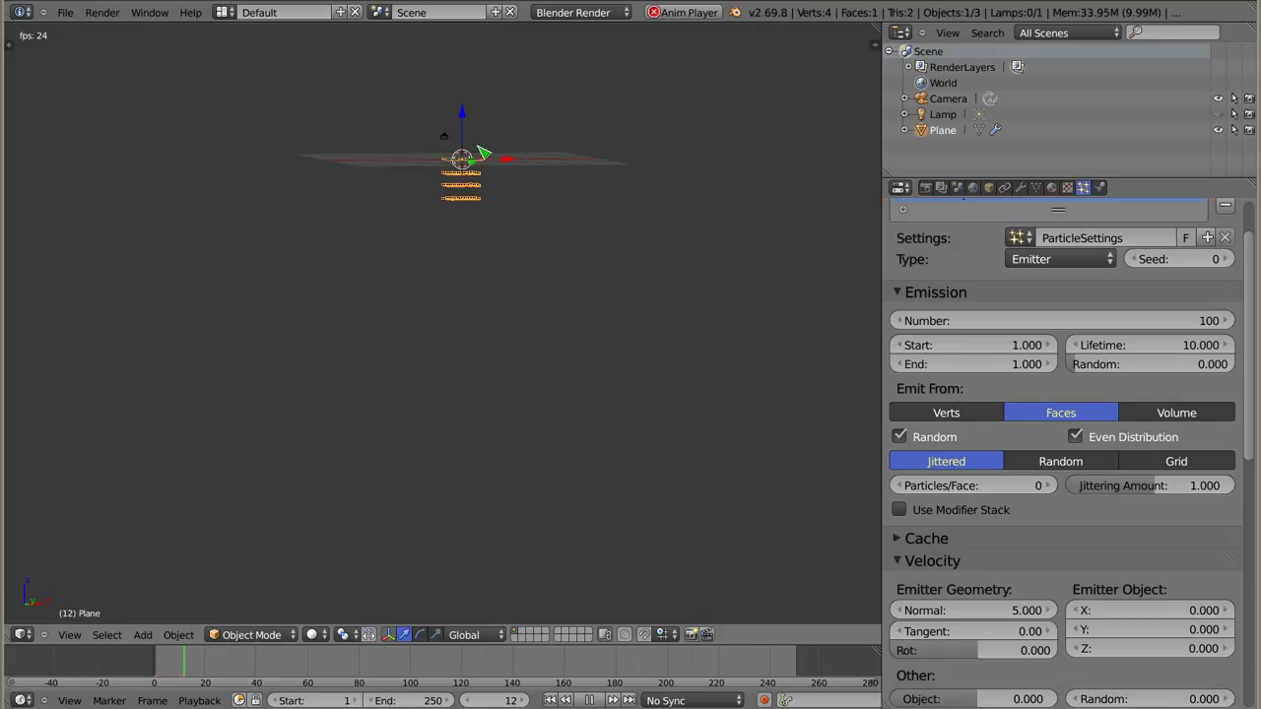
key(Escape)
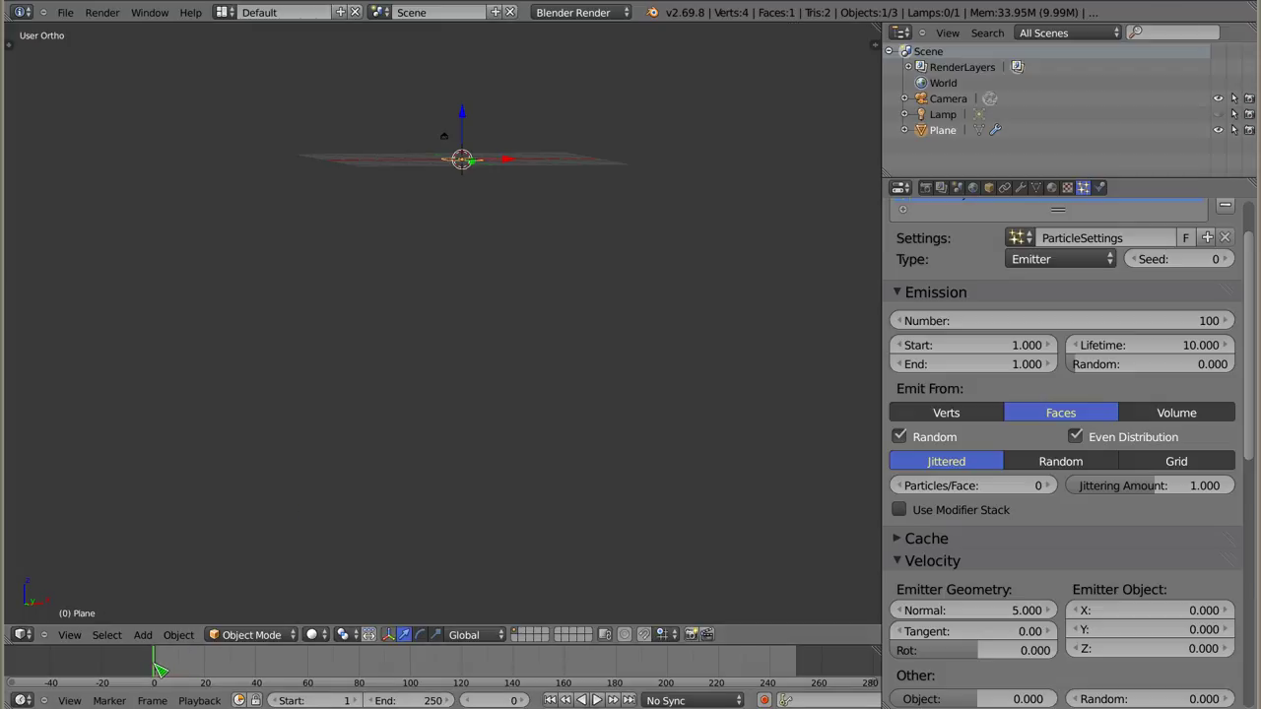
drag(166, 670, 187, 672)
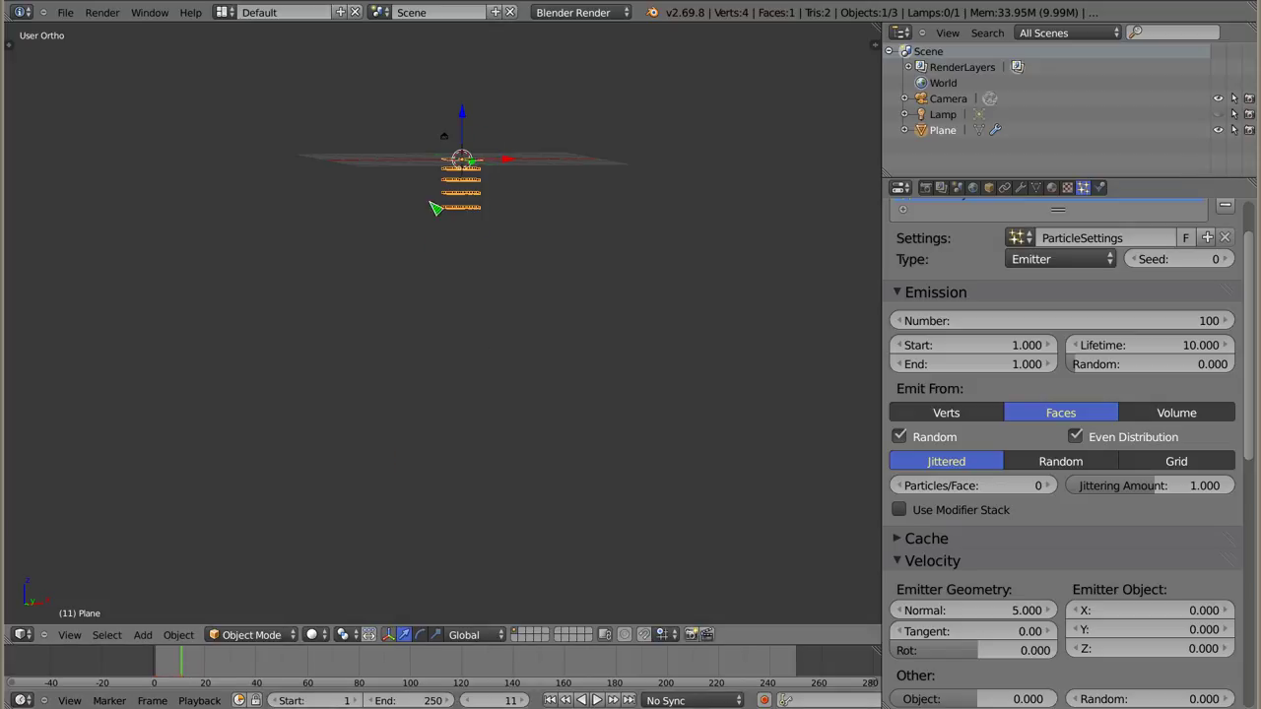
drag(185, 672, 153, 679)
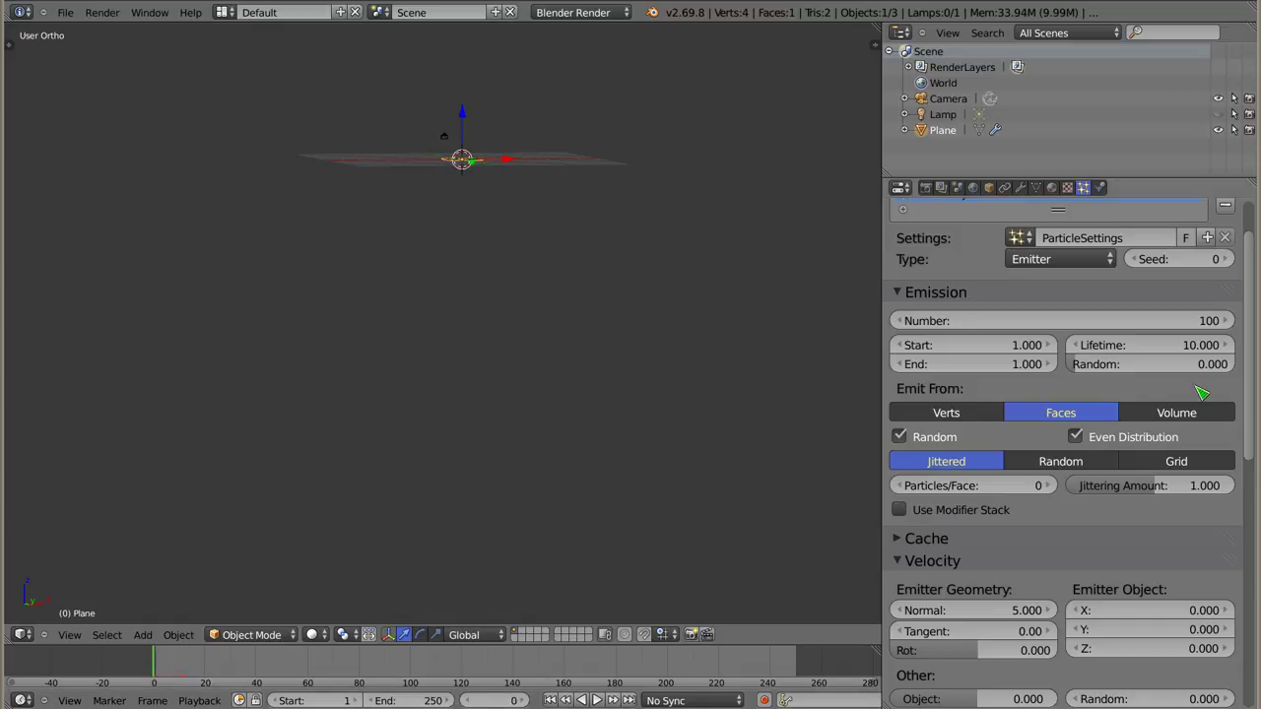
Set the particle Lifetime to 100 and preview up to frame 28
click(1158, 344)
text(1)
key(Return)
key(alt+a)
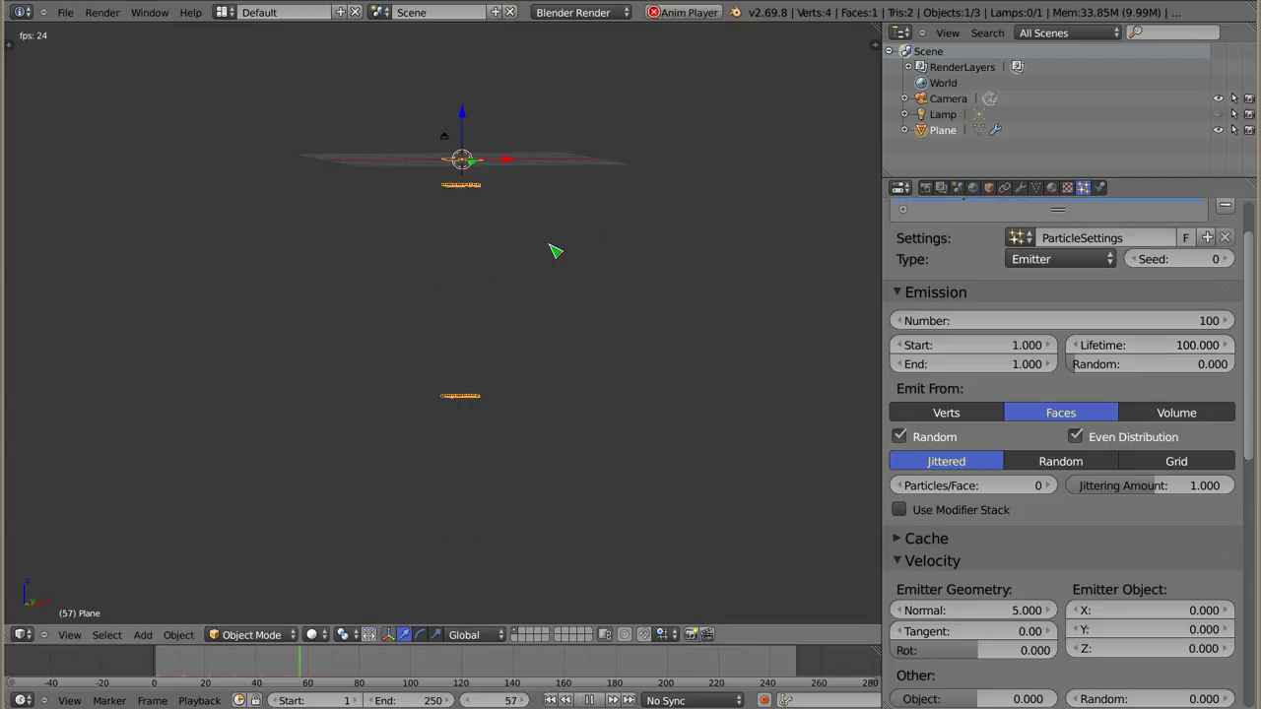
key(Escape)
drag(156, 668, 242, 675)
middle_drag(429, 295, 421, 257)
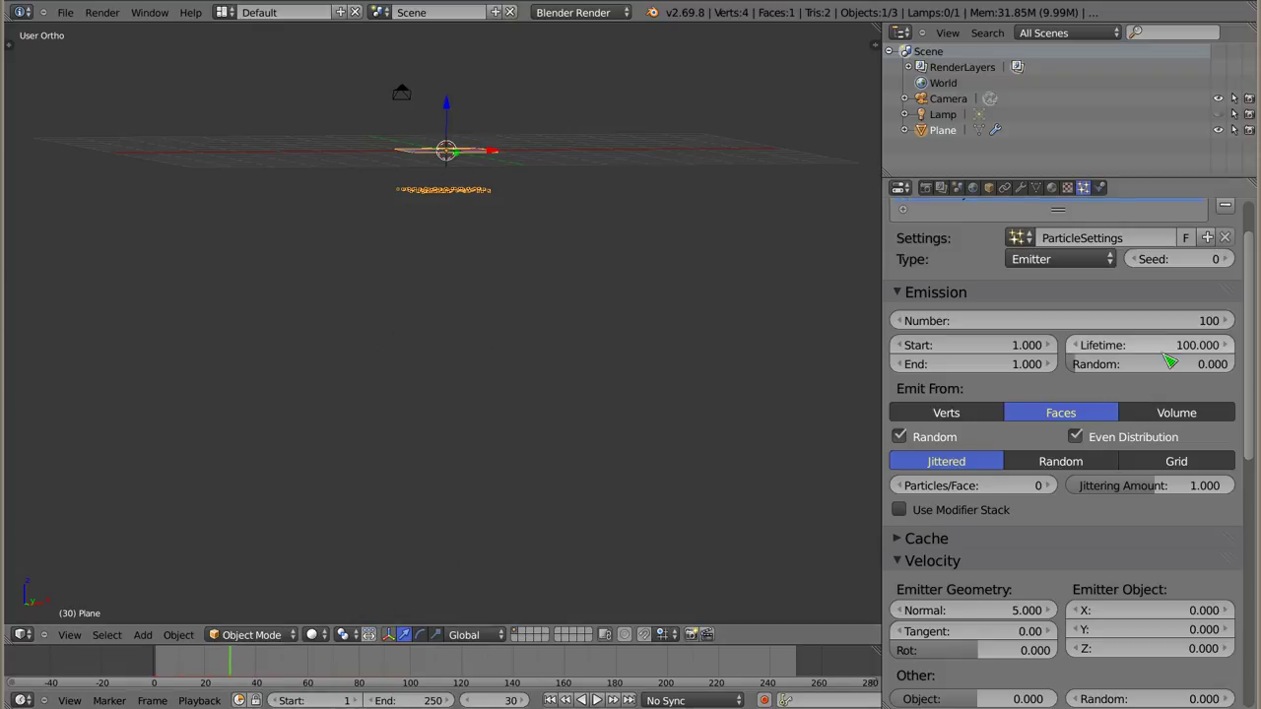
Enable trail Length in frames with a length of 50 and preview the trails
scroll(1133, 560, down, 1)
scroll(1133, 560, down, 10)
scroll(441, 254, down, 2)
scroll(458, 244, down, 2)
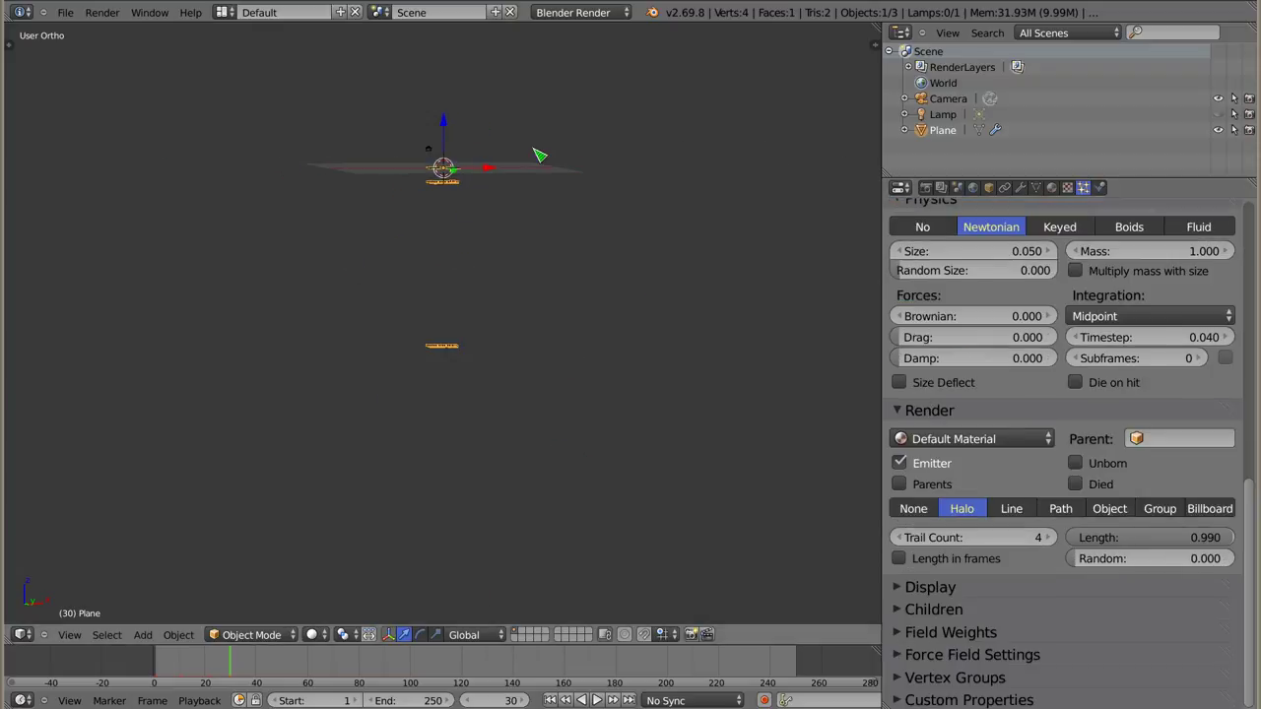
click(938, 558)
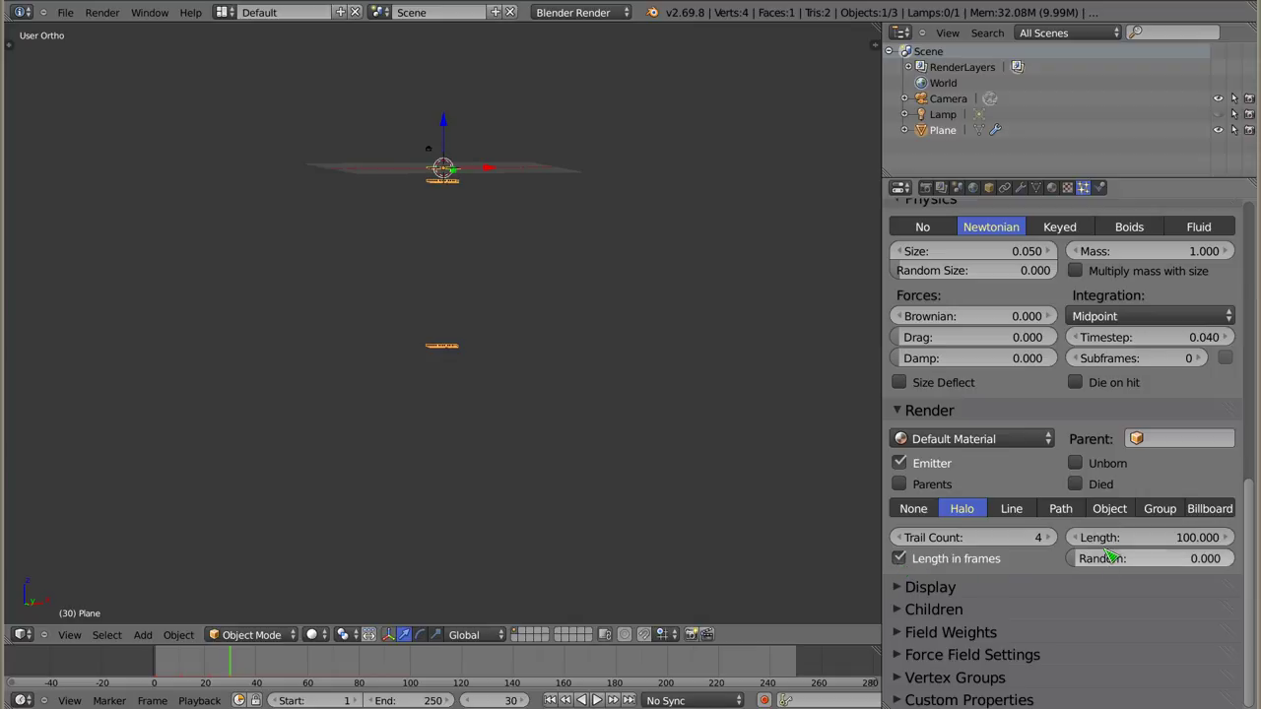
click(1135, 542)
text(50.000)
key(Return)
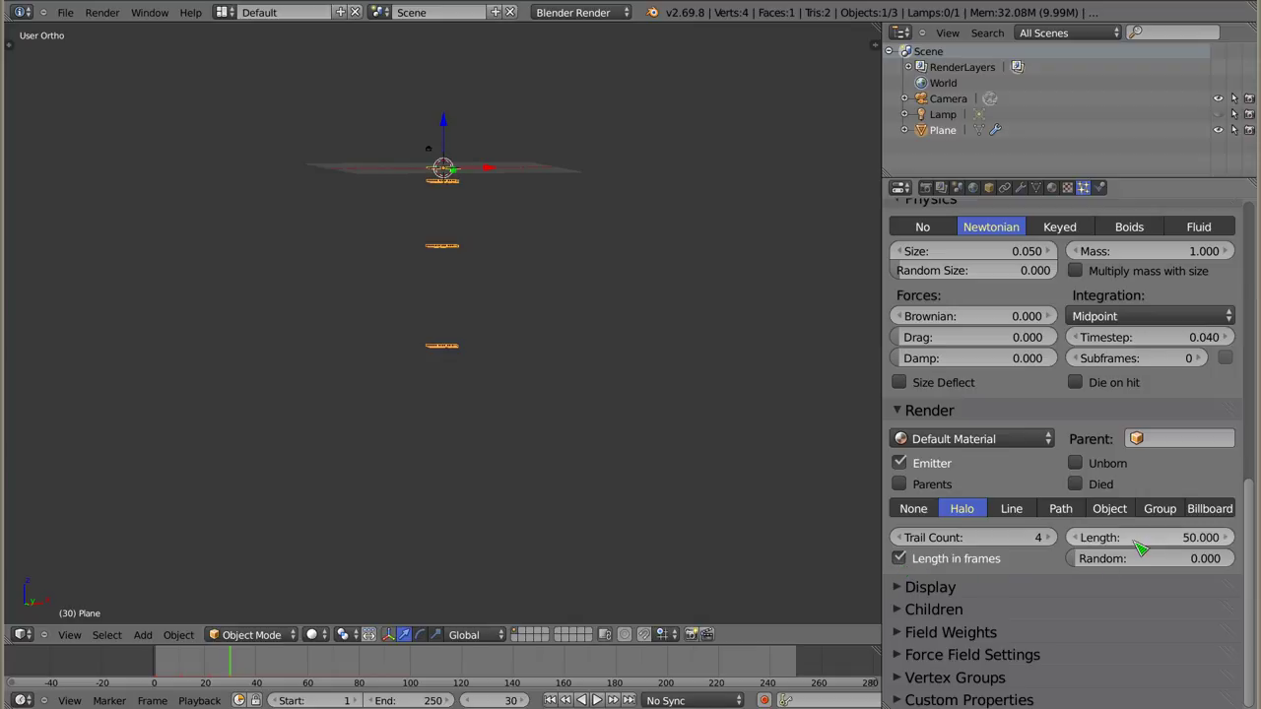
key(alt+a)
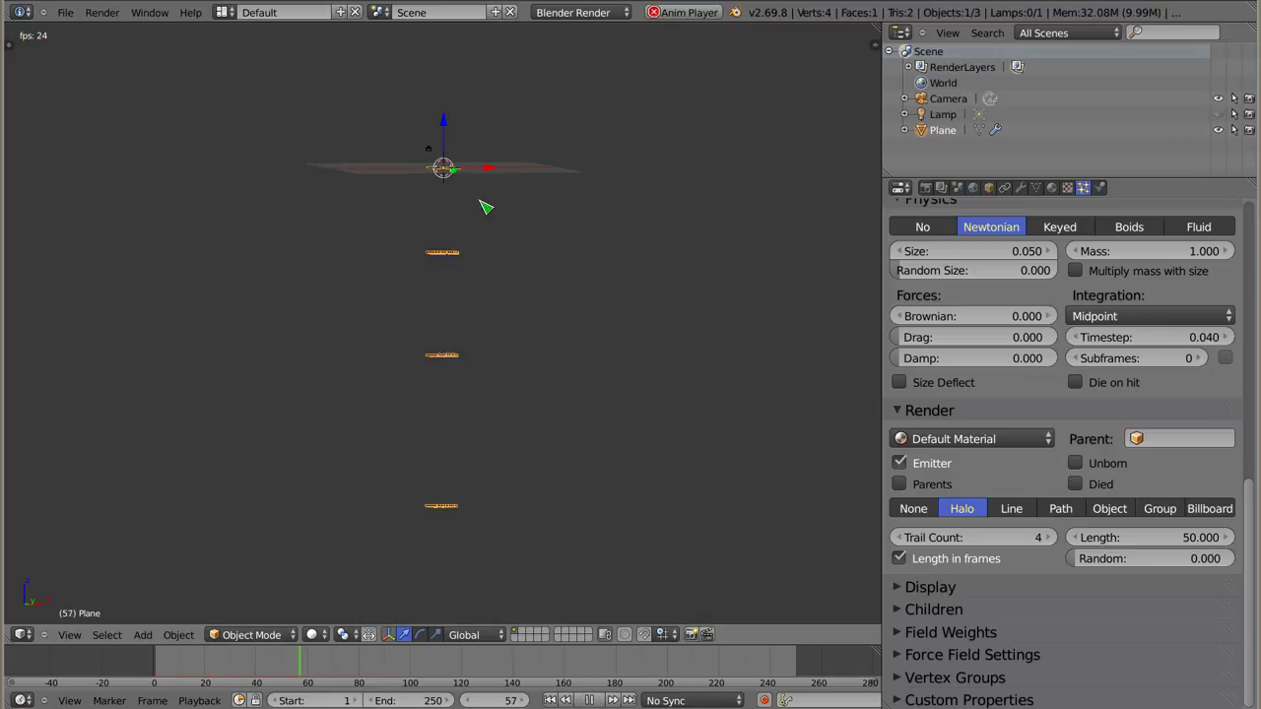
key(Escape)
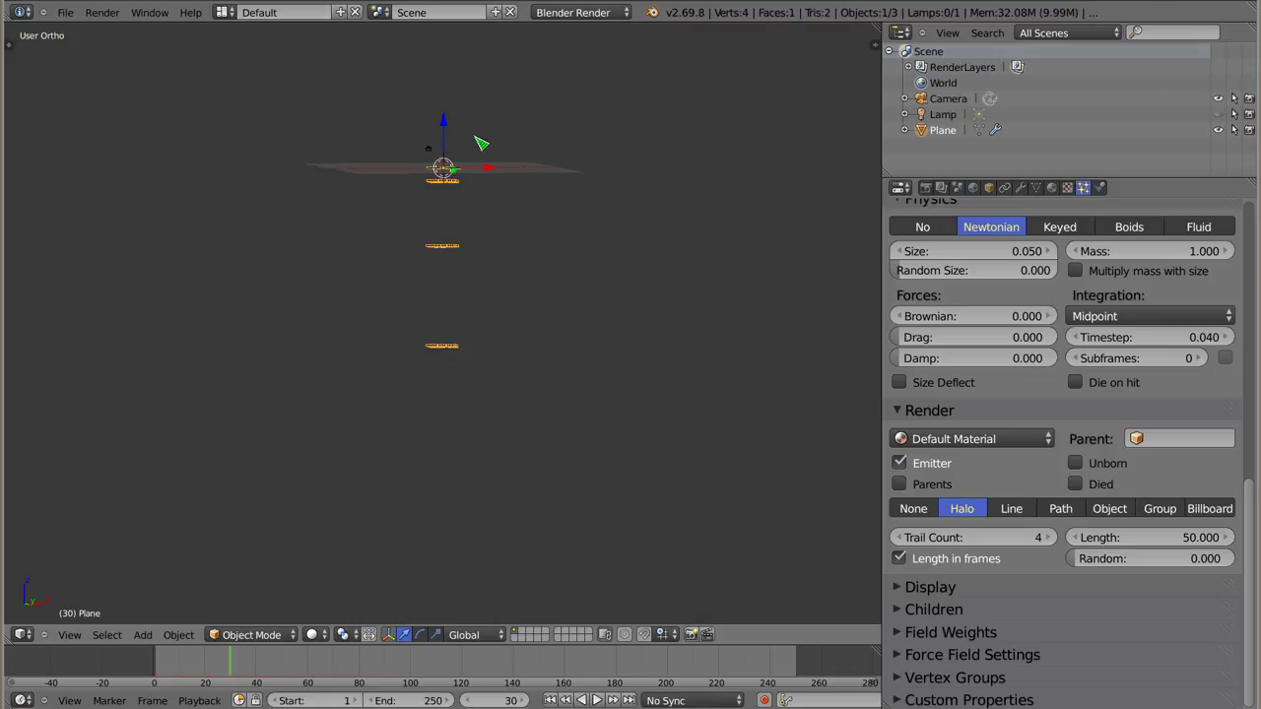
Increase the number of trail points and preview the longer trails
drag(975, 537, 1123, 537)
key(alt+a)
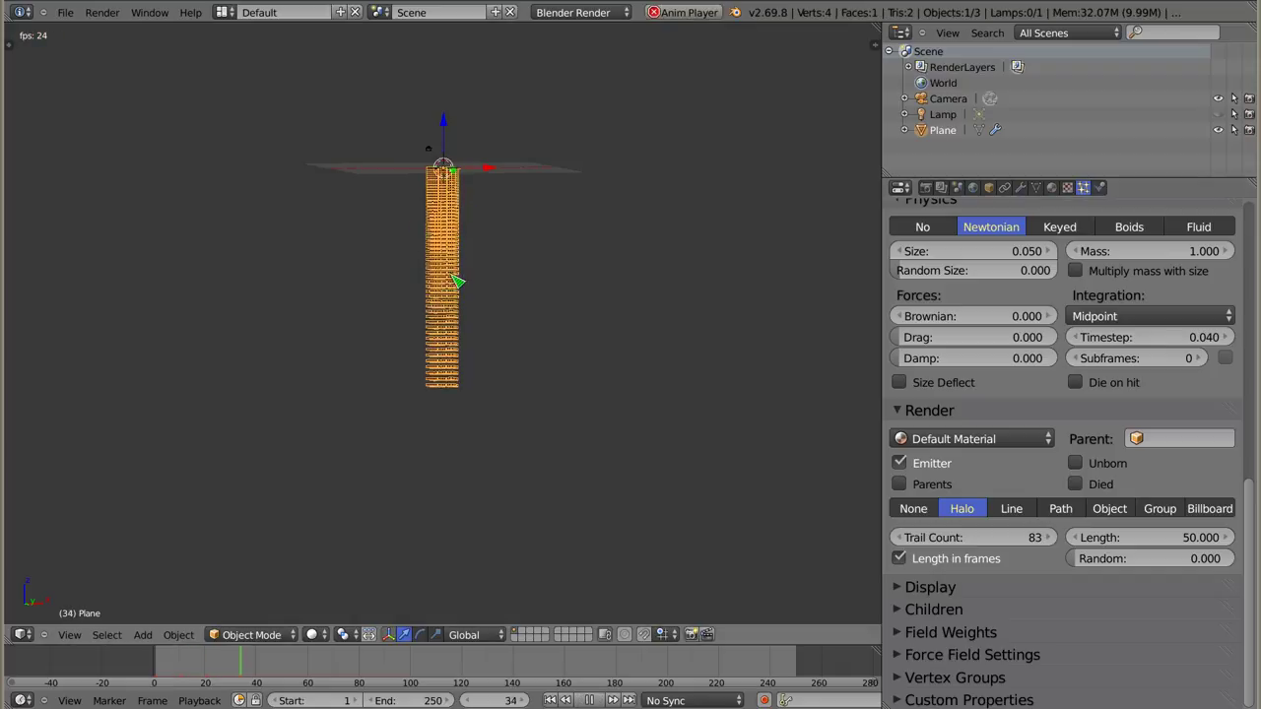
key(Escape)
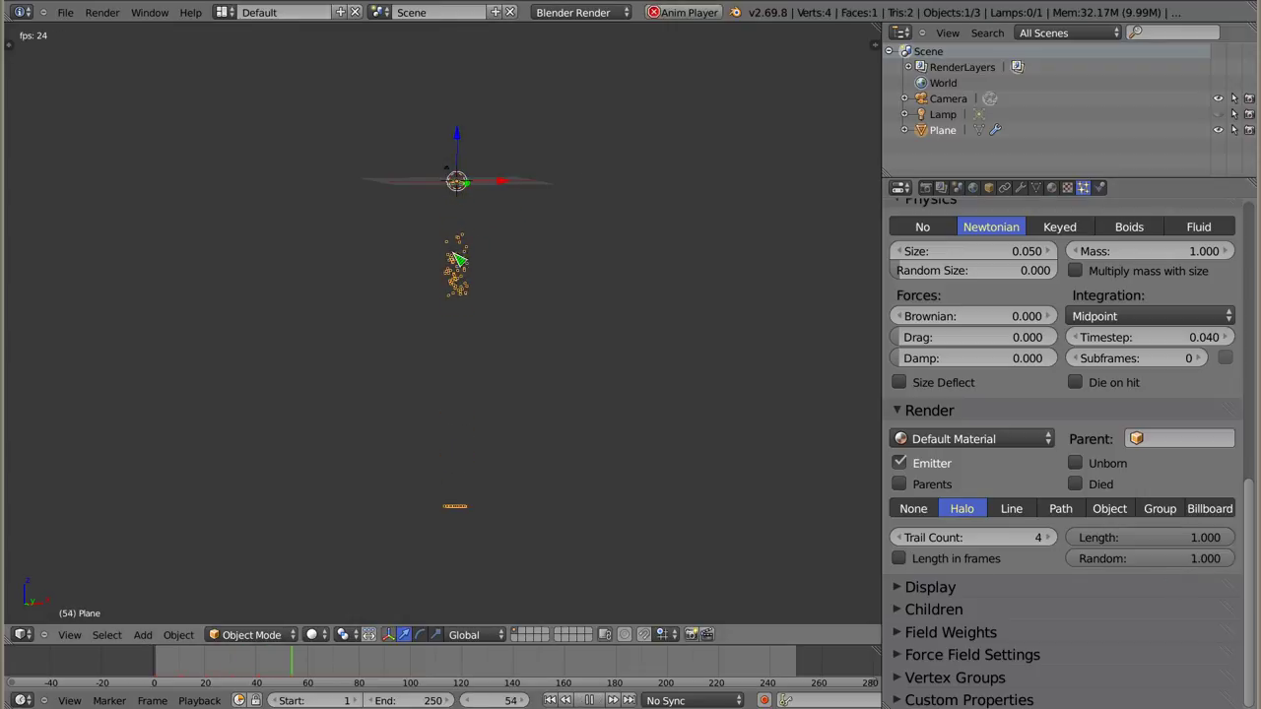
key(Escape)
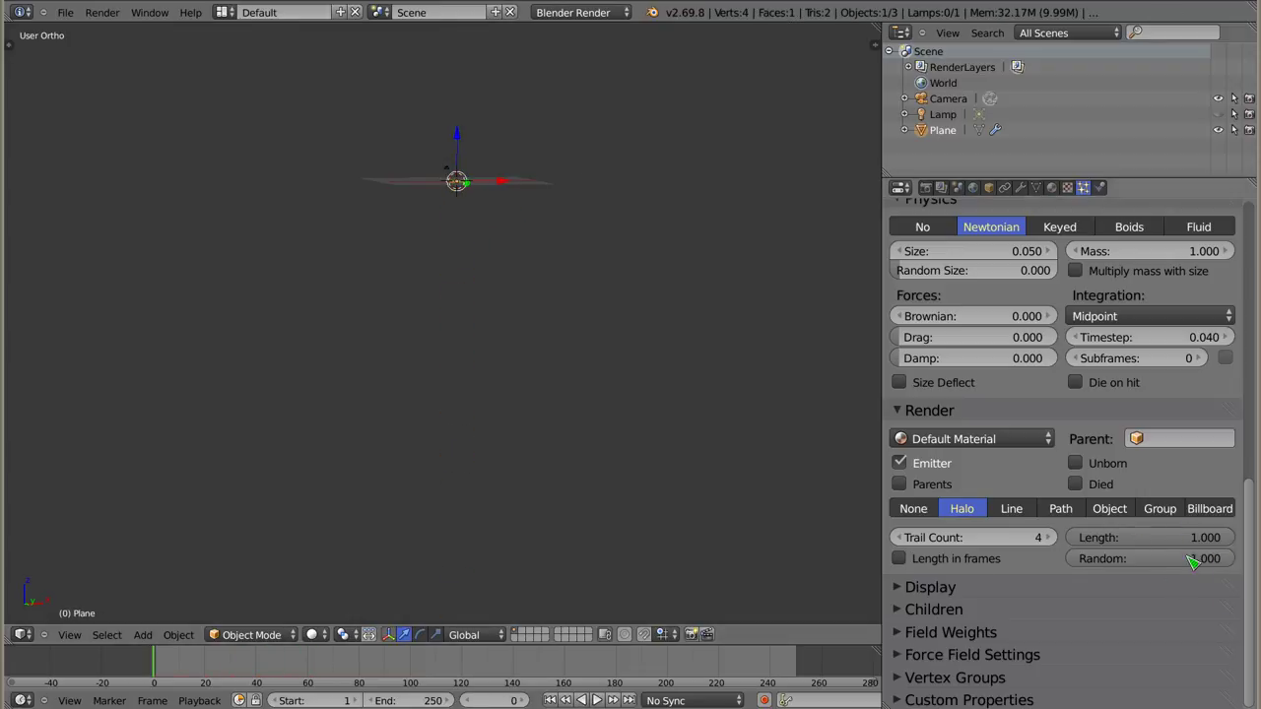
key(alt+a)
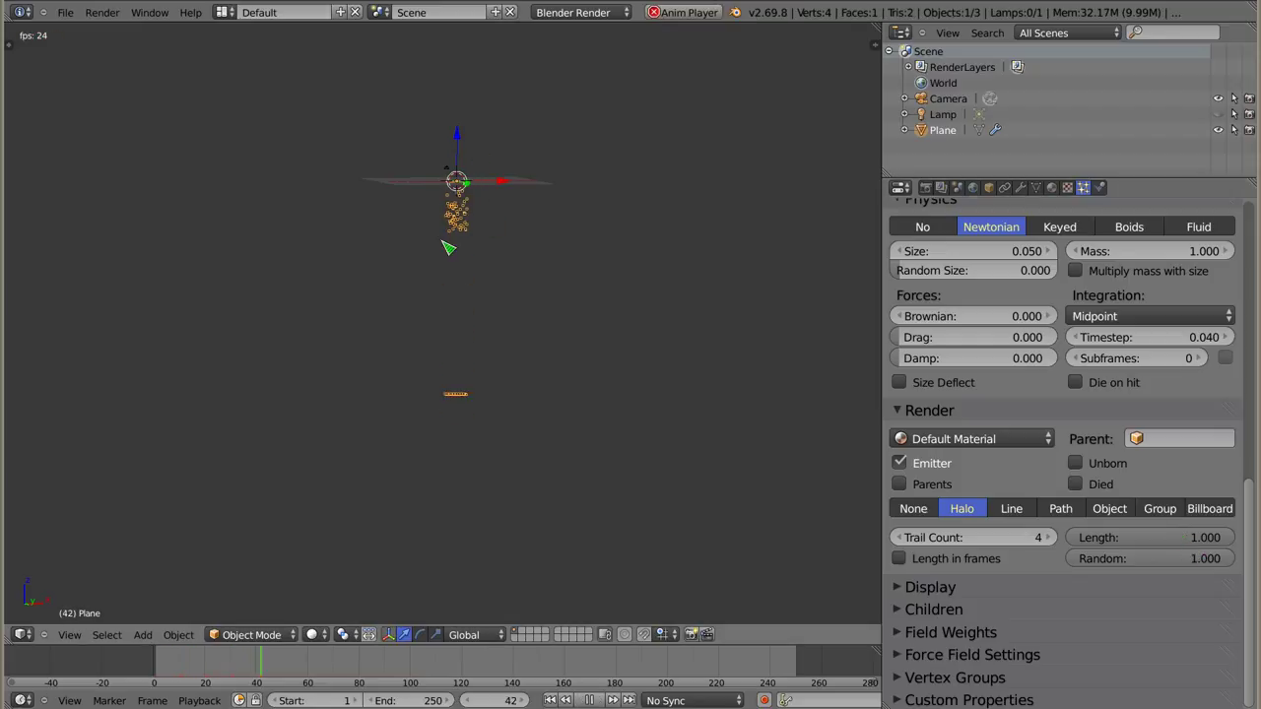
key(Escape)
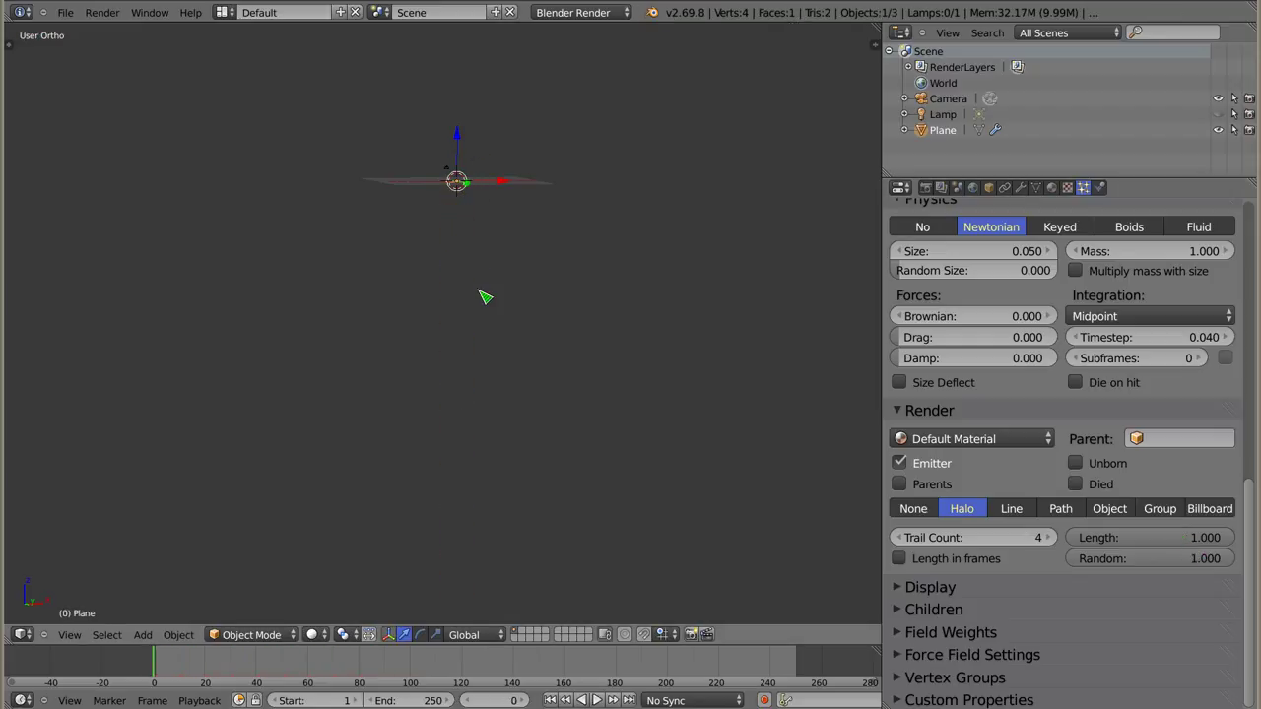
Set Trail Count to 40 and trail Length to 10 frames, then preview playback
click(900, 558)
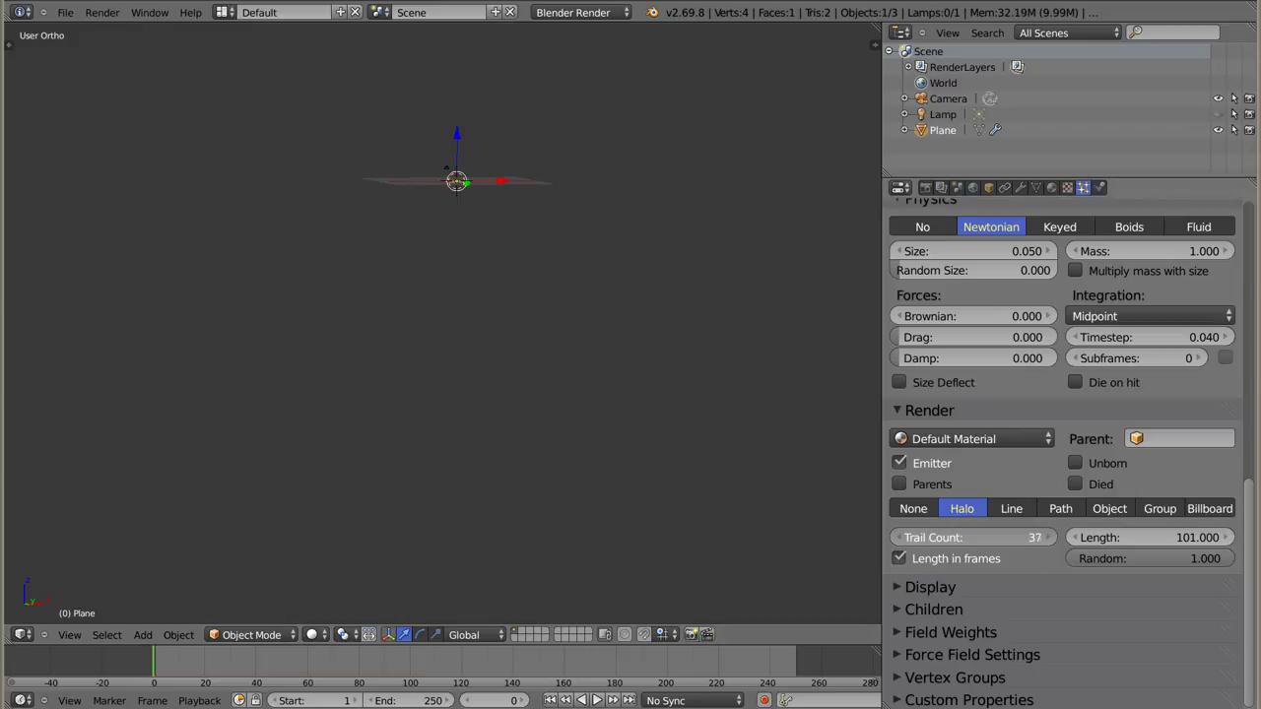
click(1047, 537)
click(1133, 544)
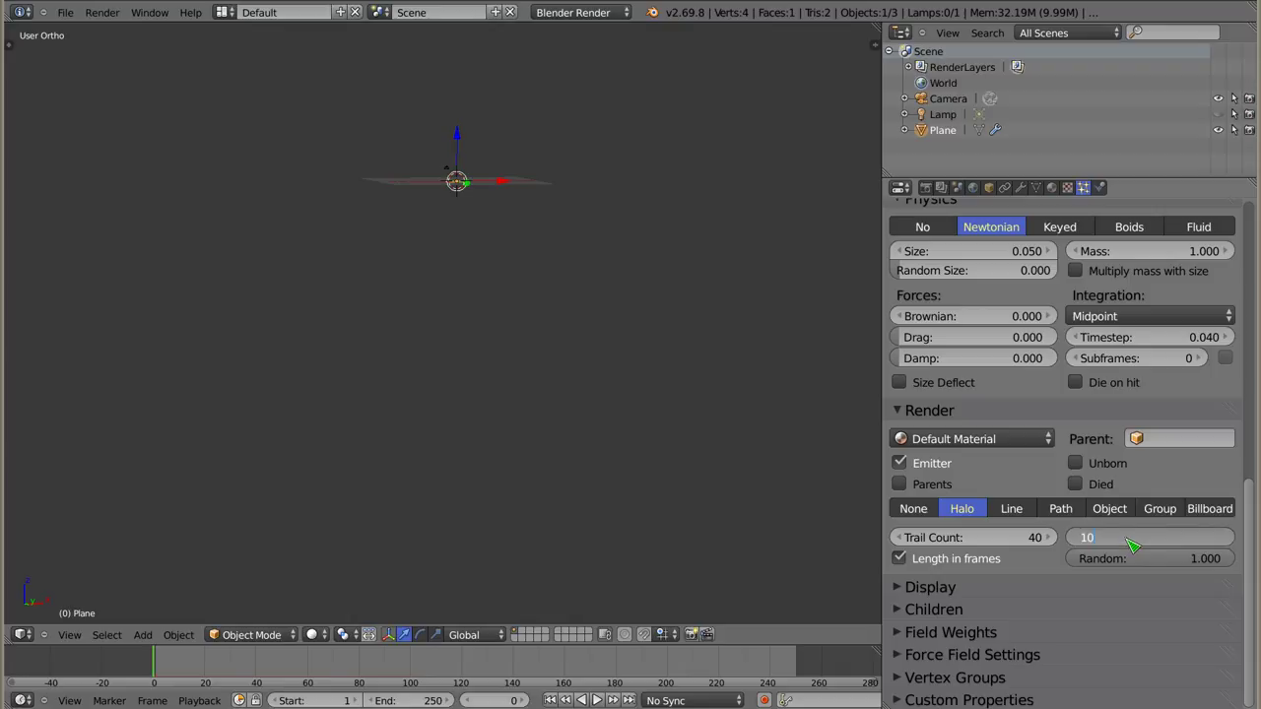
key(Return)
key(alt+a)
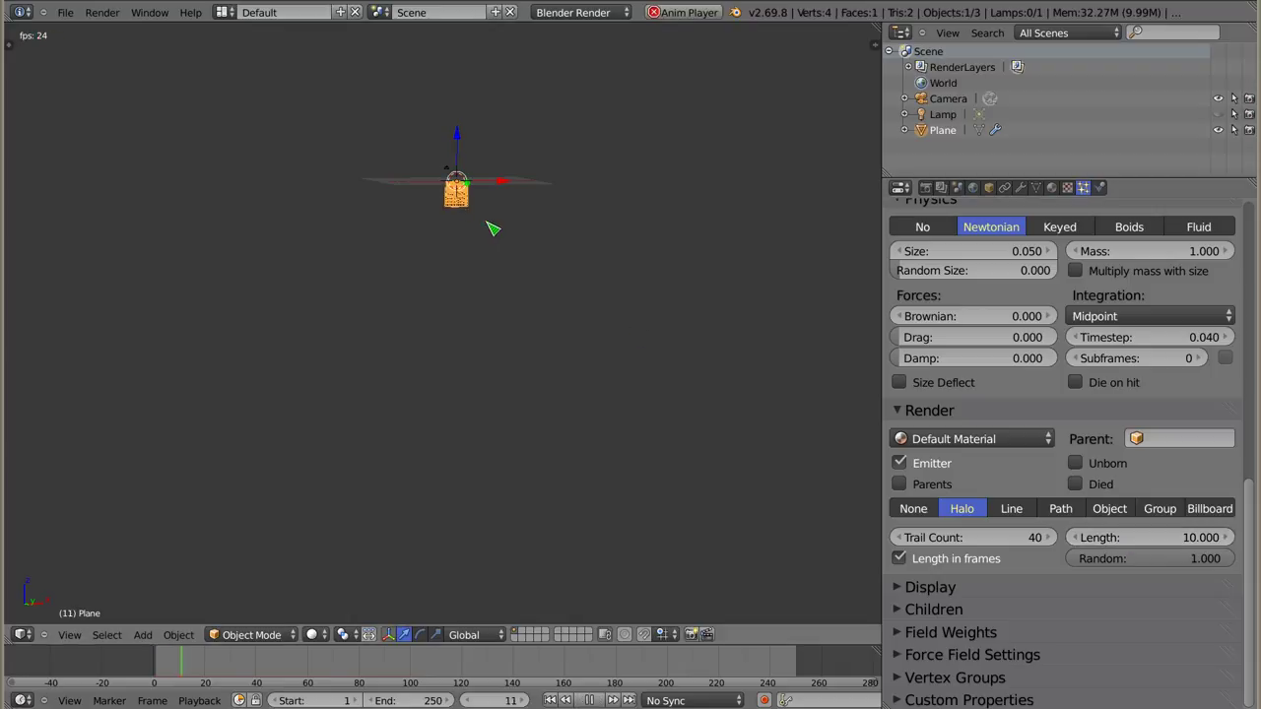
key(Escape)
key(alt+a)
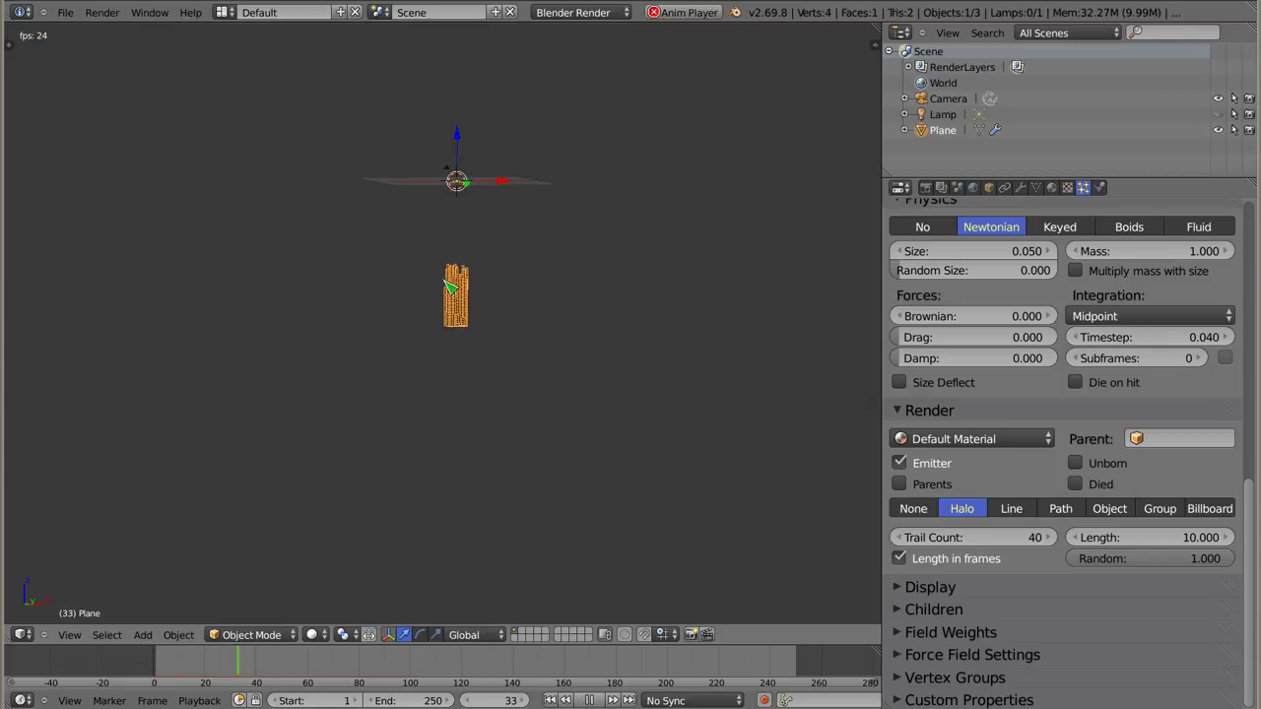
key(Escape)
scroll(1073, 361, up, 3)
Play back the 2.15 random-velocity spray, orbiting to inspect it, then reset to frame 0
scroll(1103, 394, up, 2)
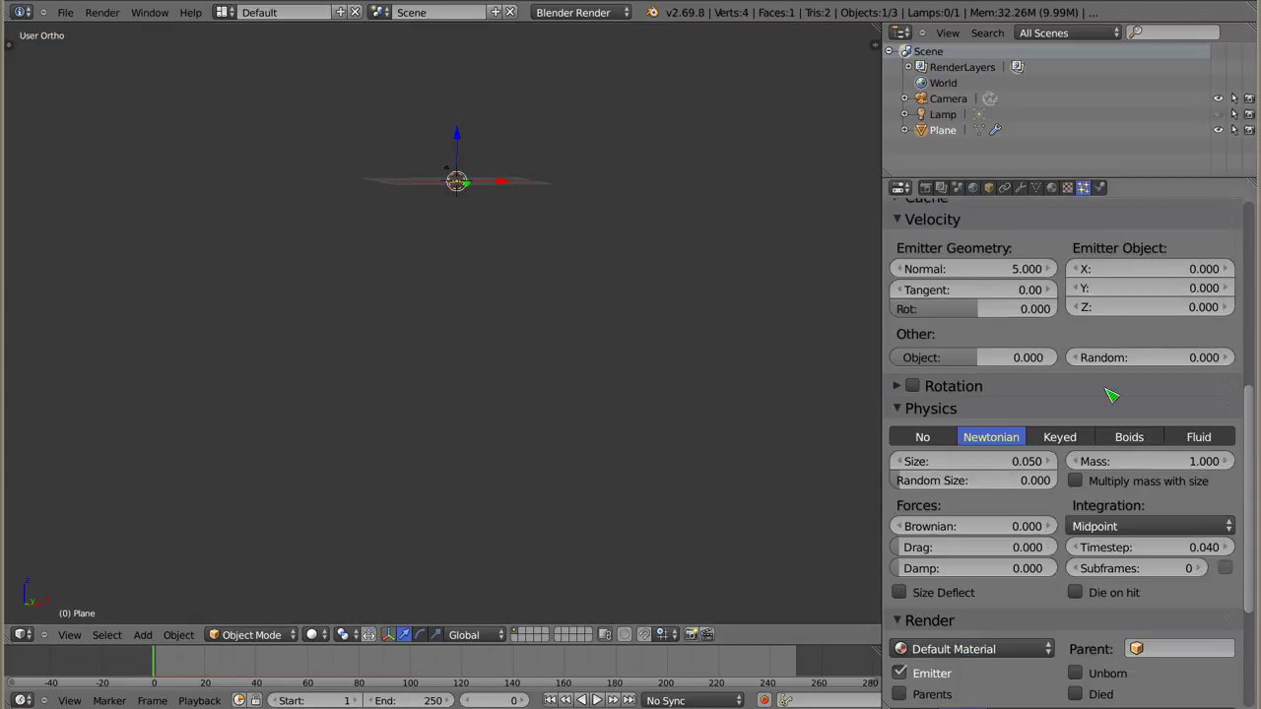
key(alt+a)
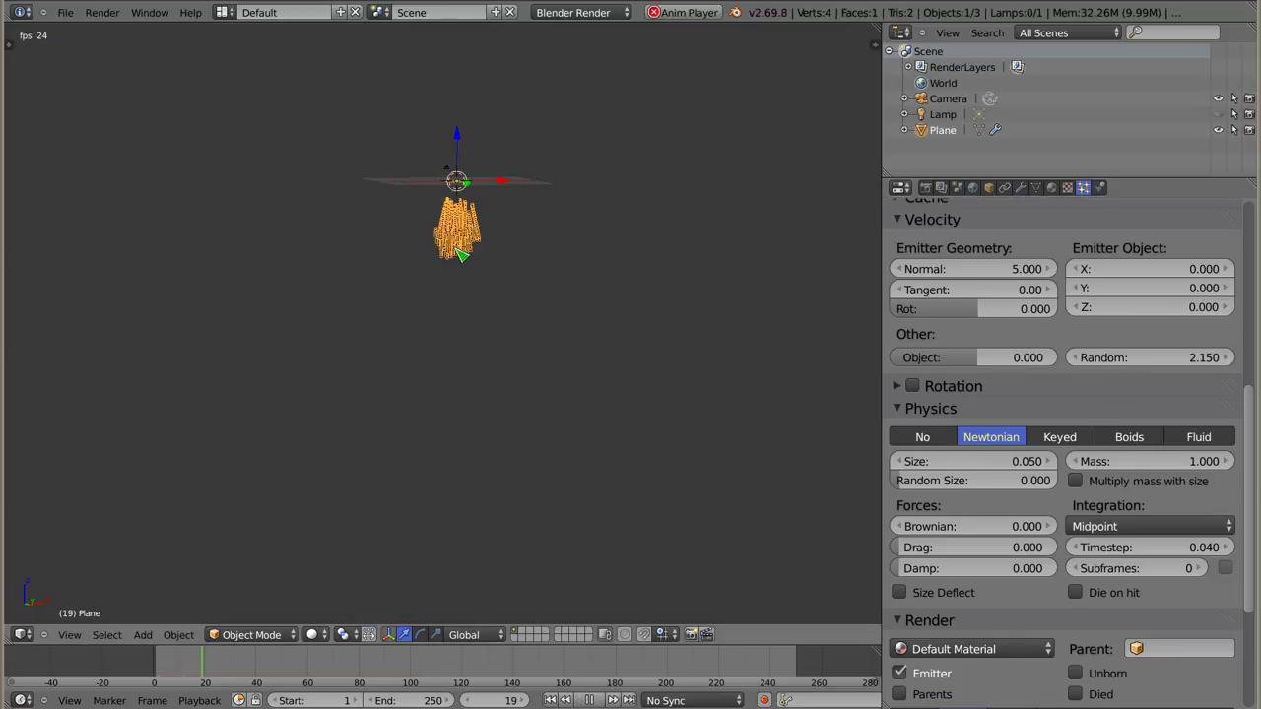
middle_drag(414, 335, 402, 371)
middle_drag(450, 291, 505, 281)
key(shift+Left)
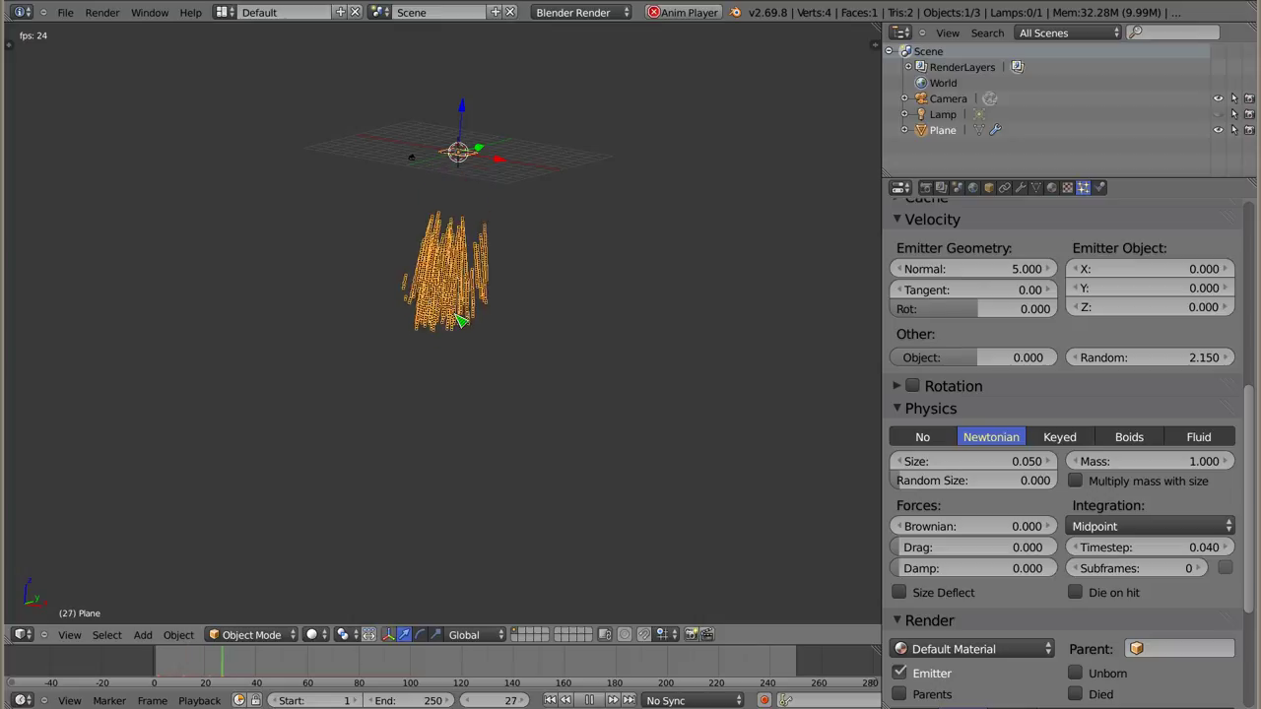
key(Escape)
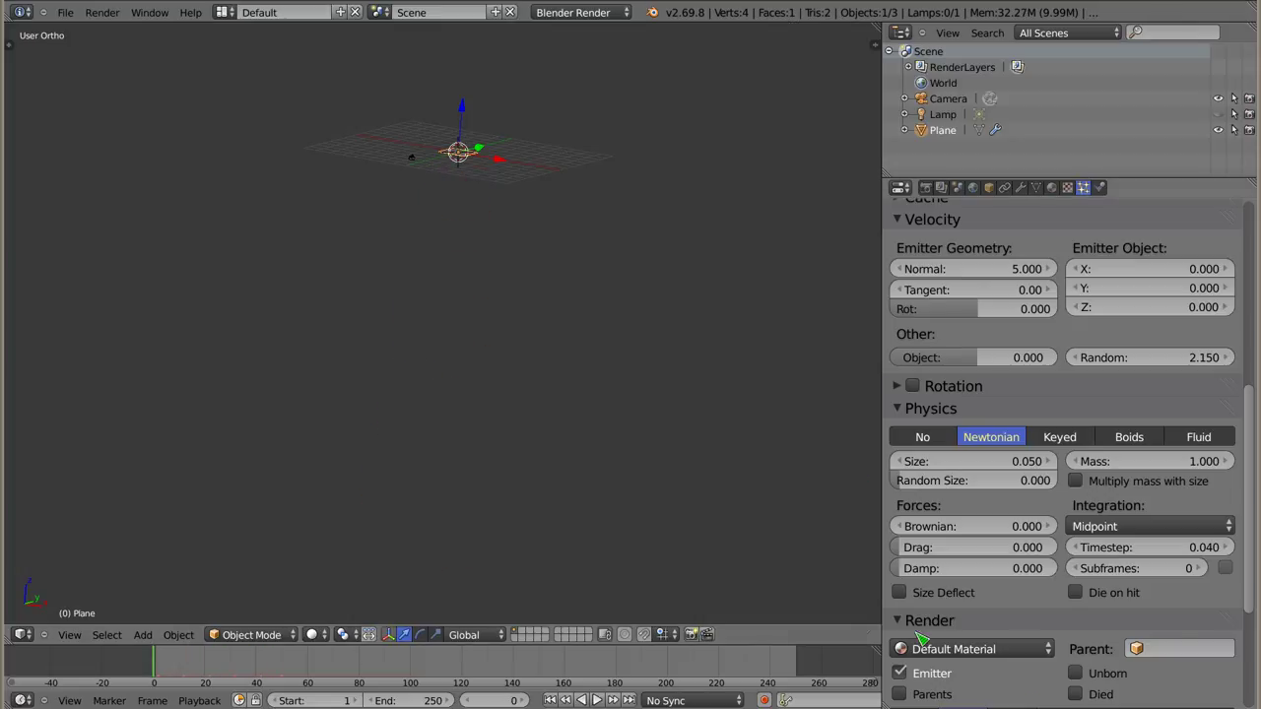
scroll(1056, 549, down, 3)
scroll(1044, 556, down, 2)
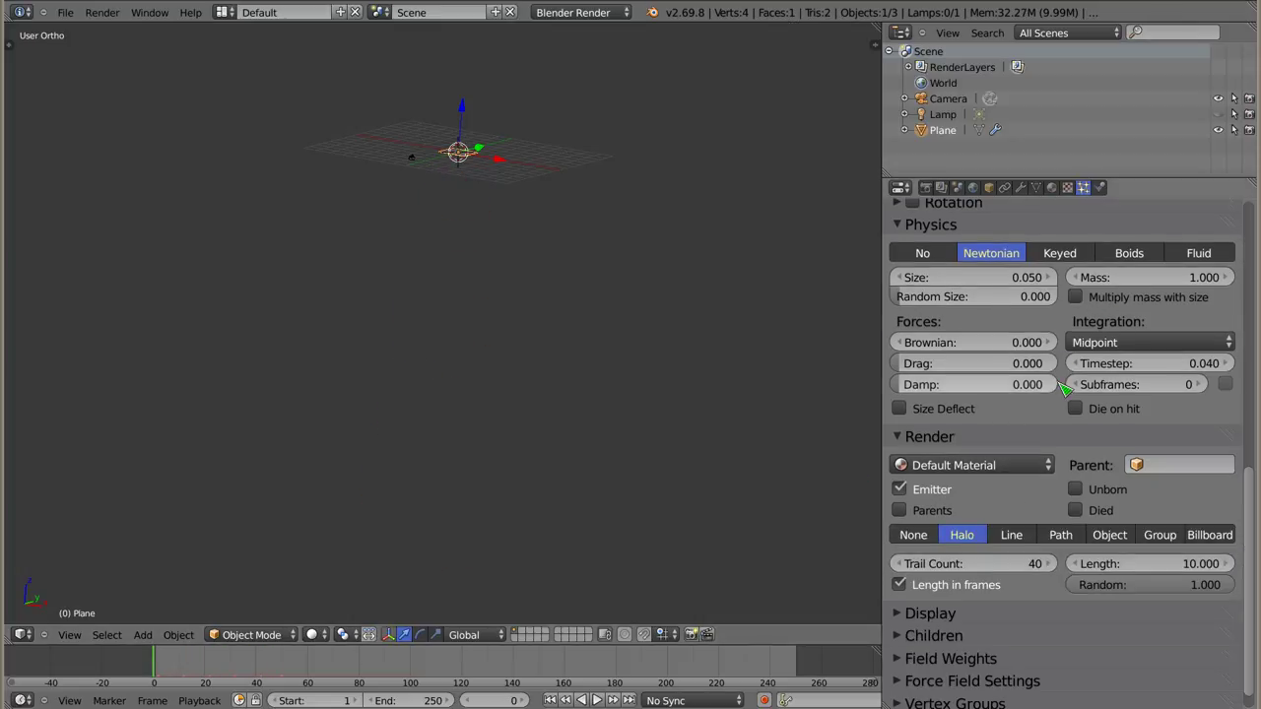
Add a new material named Material to the plane and set its type to Halo
click(1051, 188)
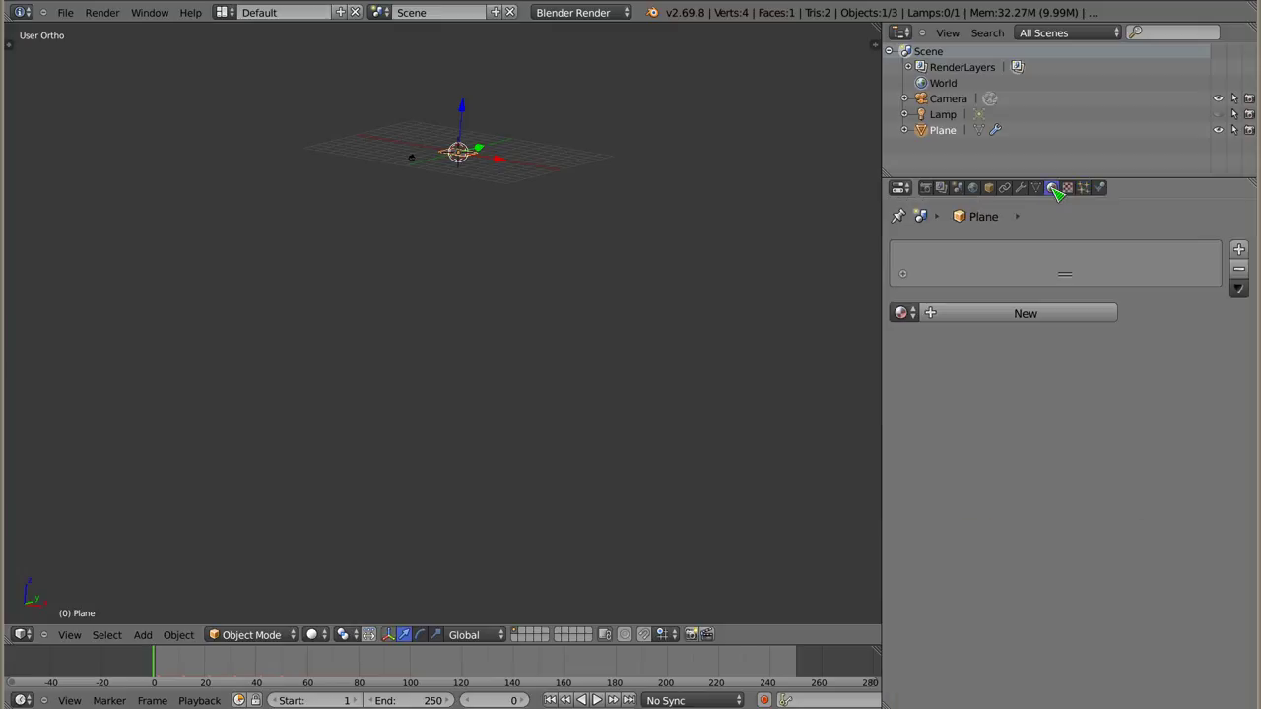
click(1025, 314)
click(1188, 340)
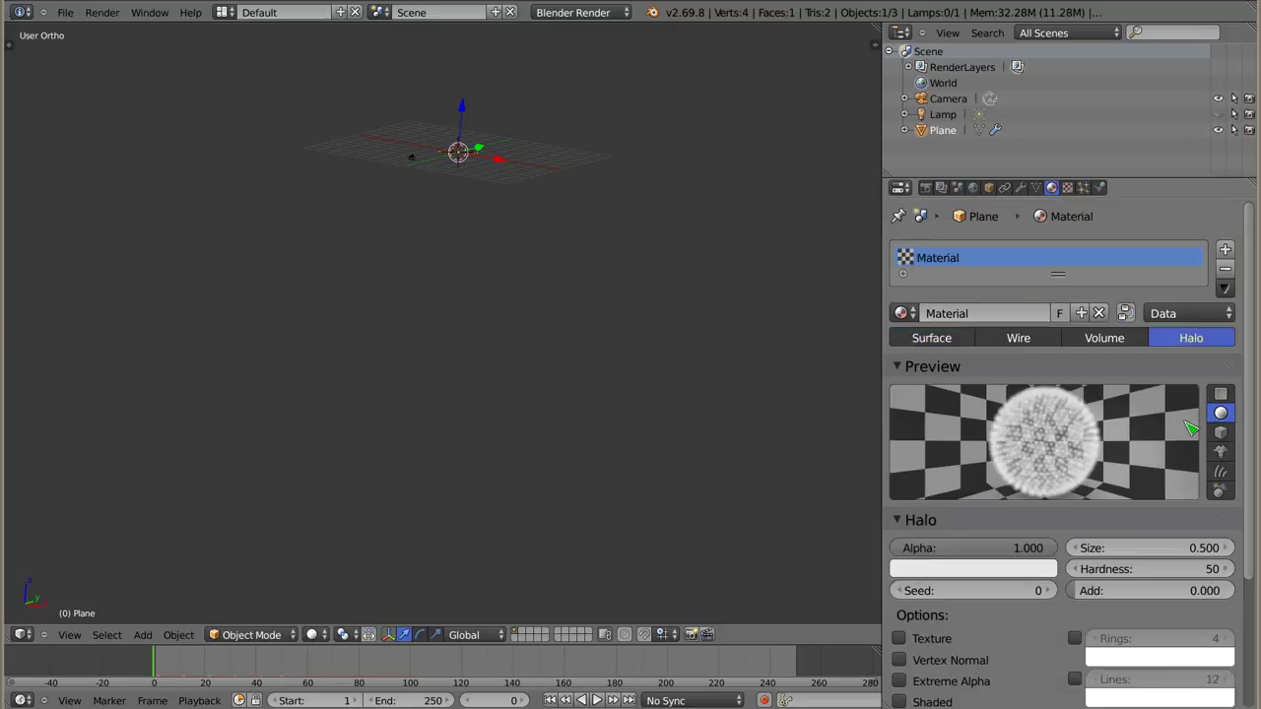
scroll(1039, 495, down, 4)
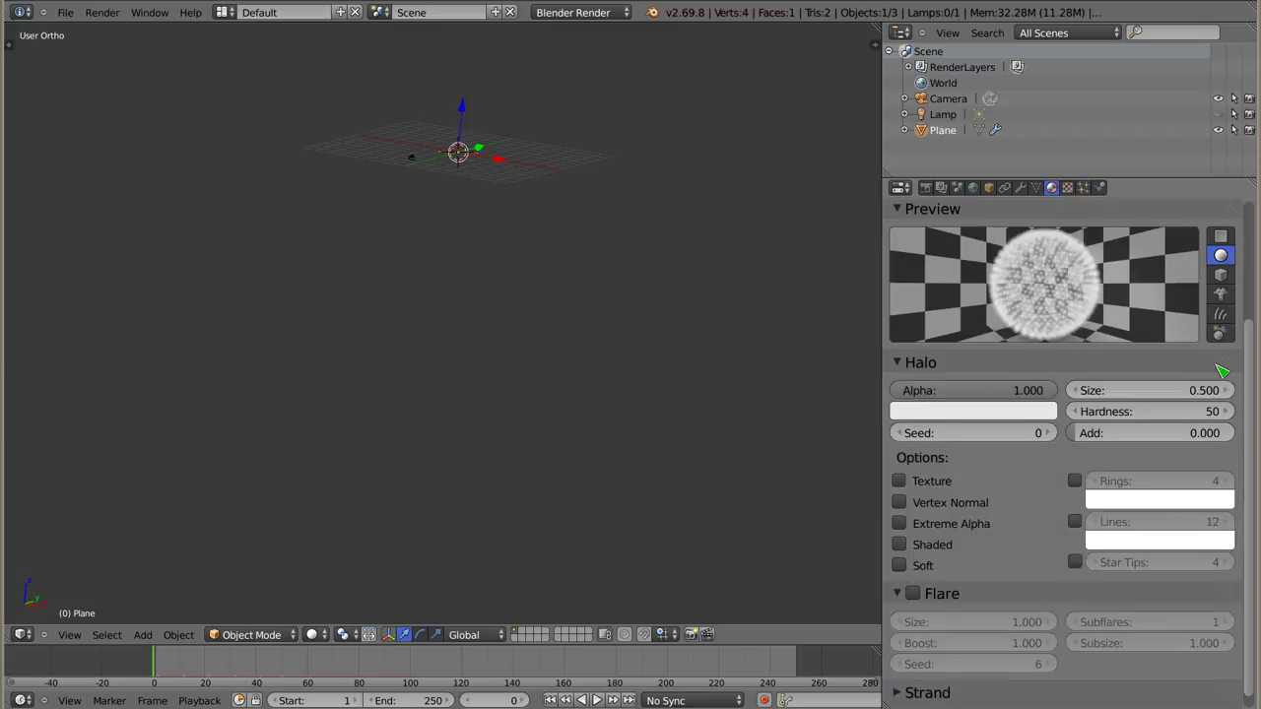
scroll(1036, 351, up, 1)
scroll(1086, 490, up, 3)
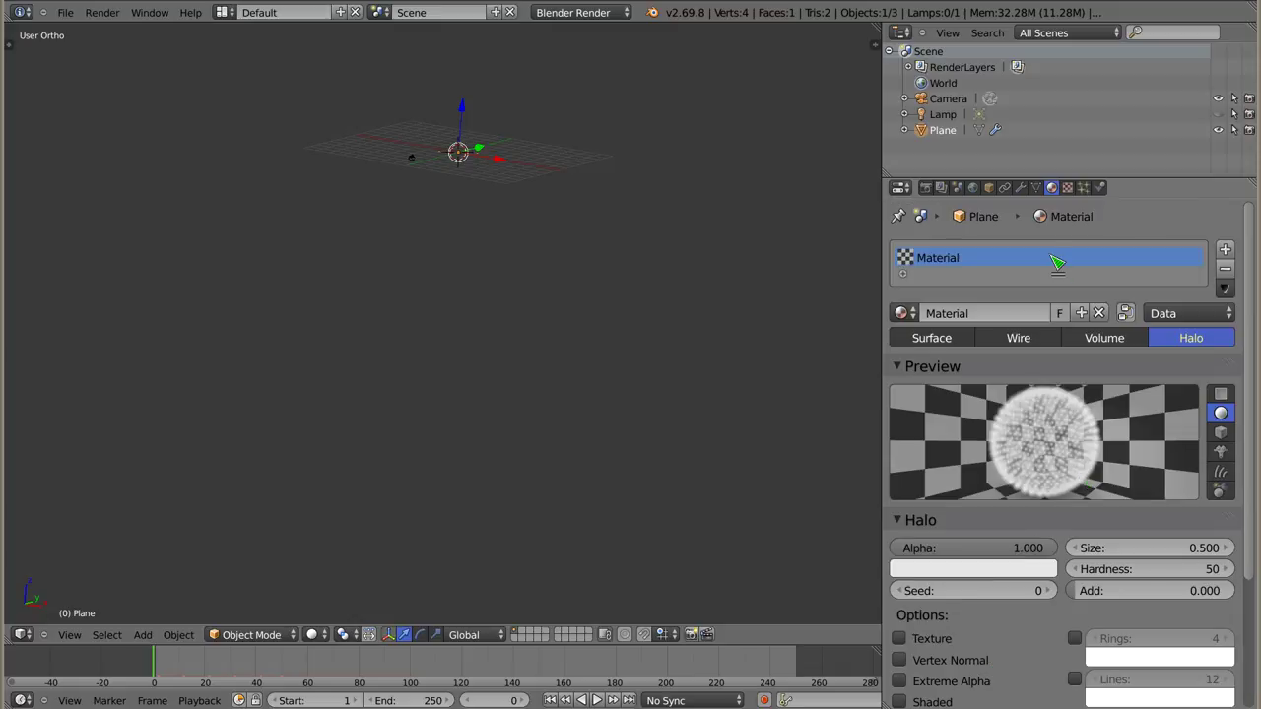
click(1083, 189)
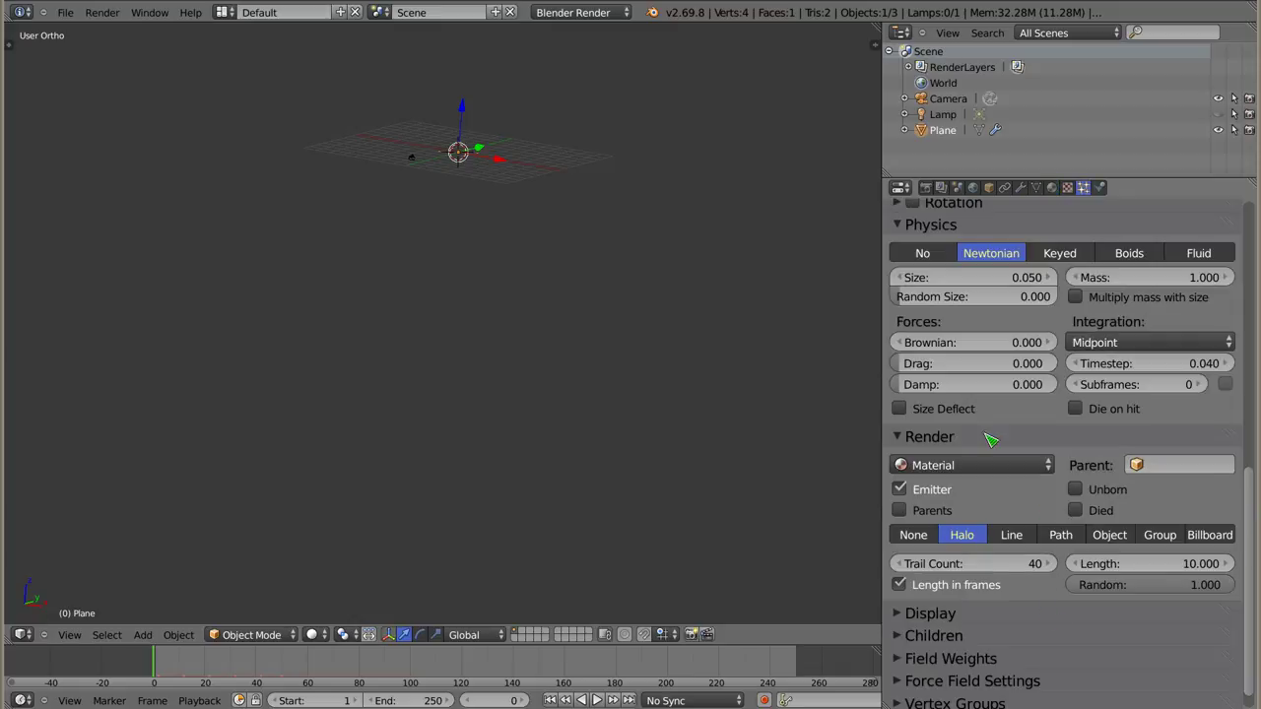